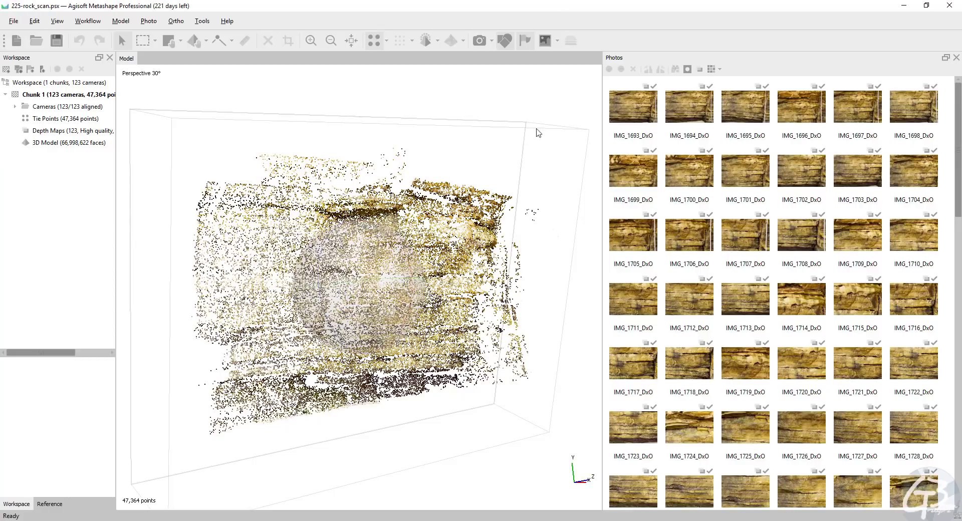
pyautogui.click(951, 5)
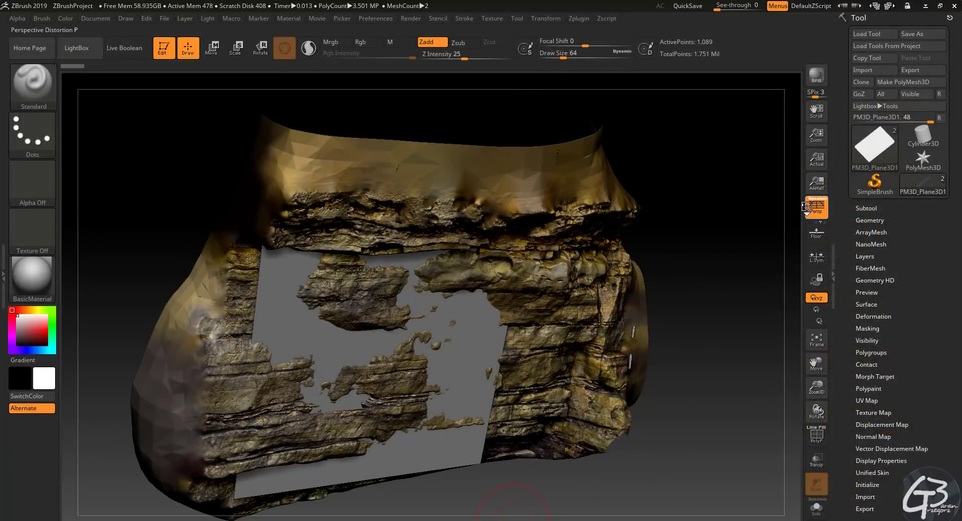
pyautogui.moveTo(681, 289)
pyautogui.mouseDown()
pyautogui.moveTo(697, 283)
pyautogui.moveTo(687, 289)
pyautogui.mouseUp()
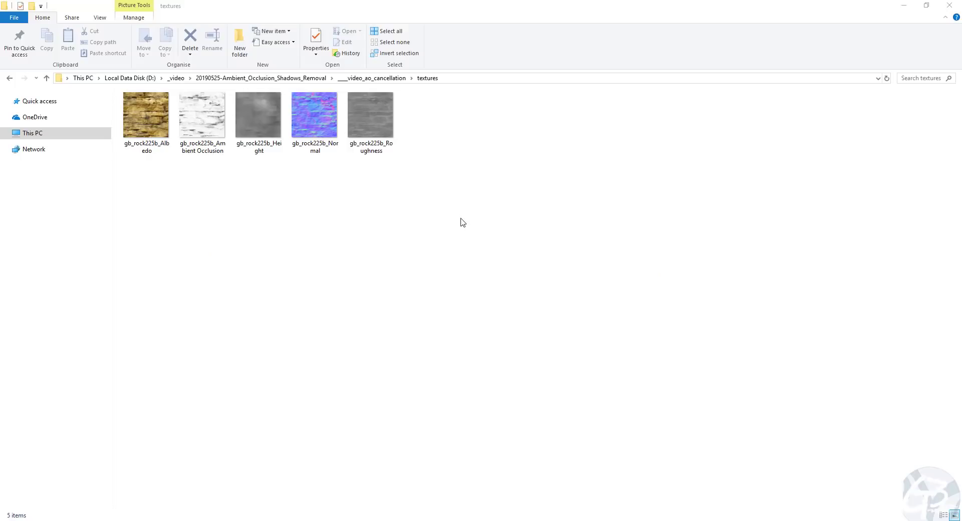
# Open gb_rock225b_Roughness.png from the textures folder and browse back through the other maps to the albedo image
pyautogui.click(392, 185)
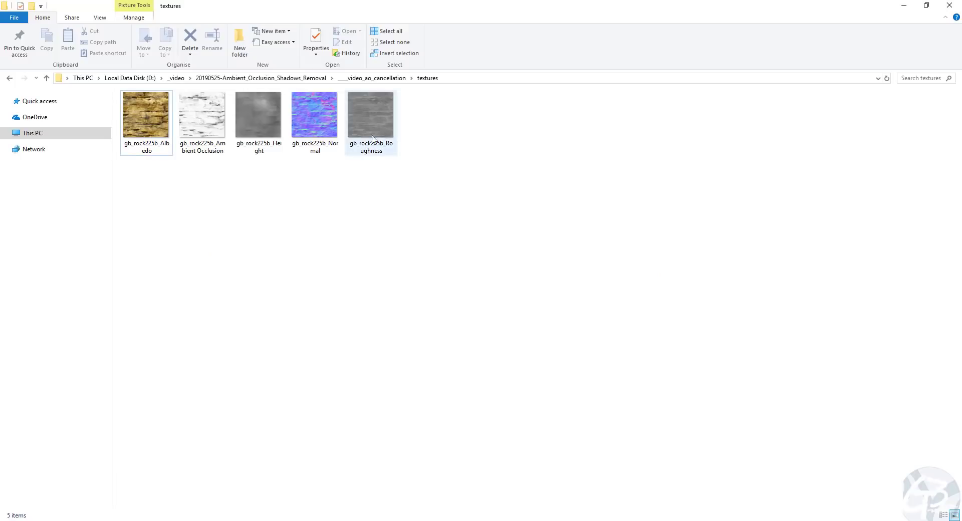
pyautogui.doubleClick(370, 121)
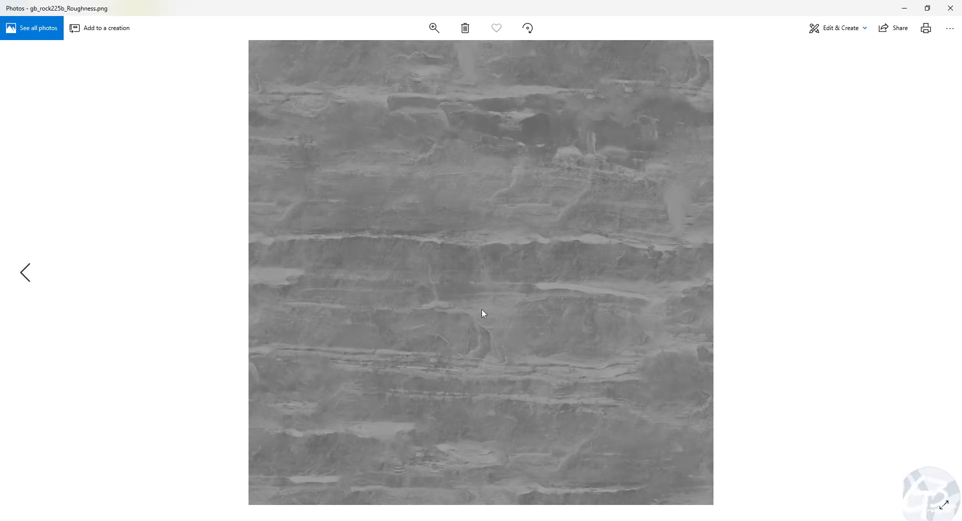
pyautogui.click(35, 271)
pyautogui.click(27, 273)
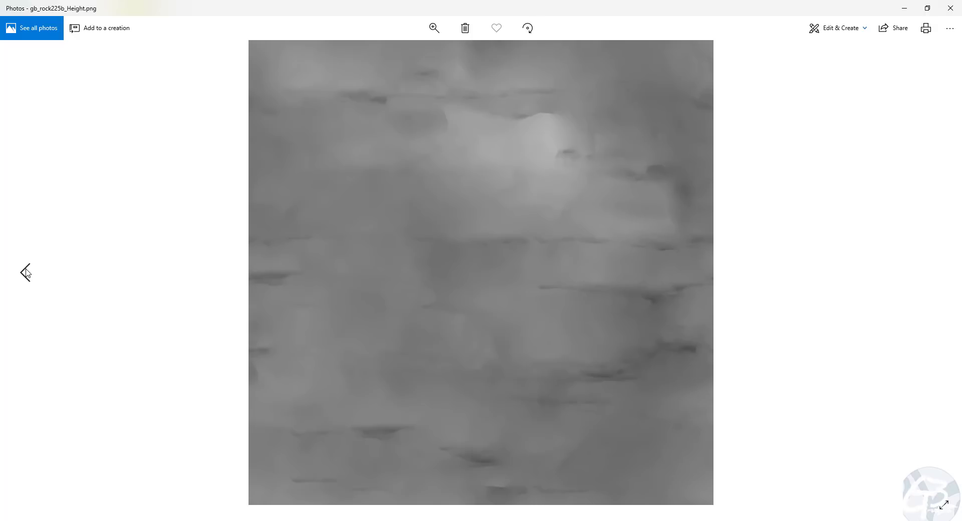
pyautogui.click(28, 273)
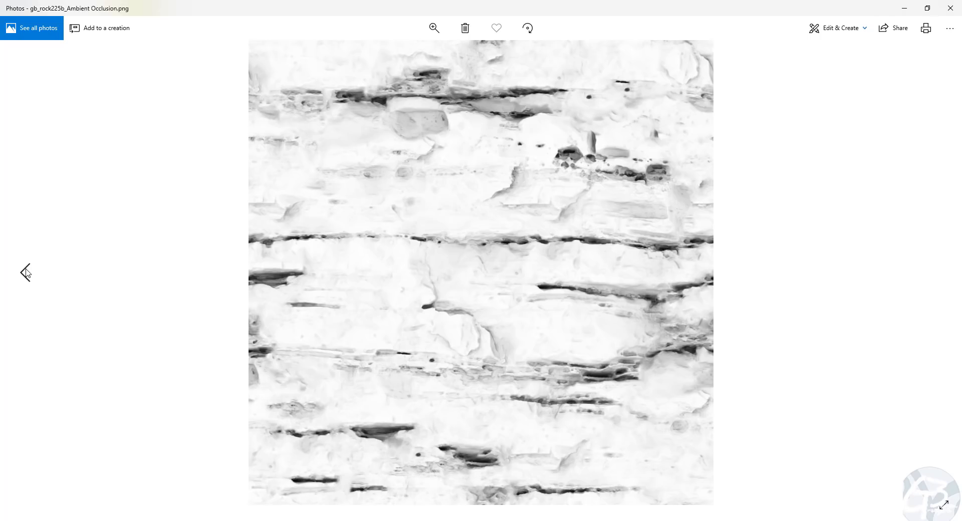
pyautogui.click(28, 273)
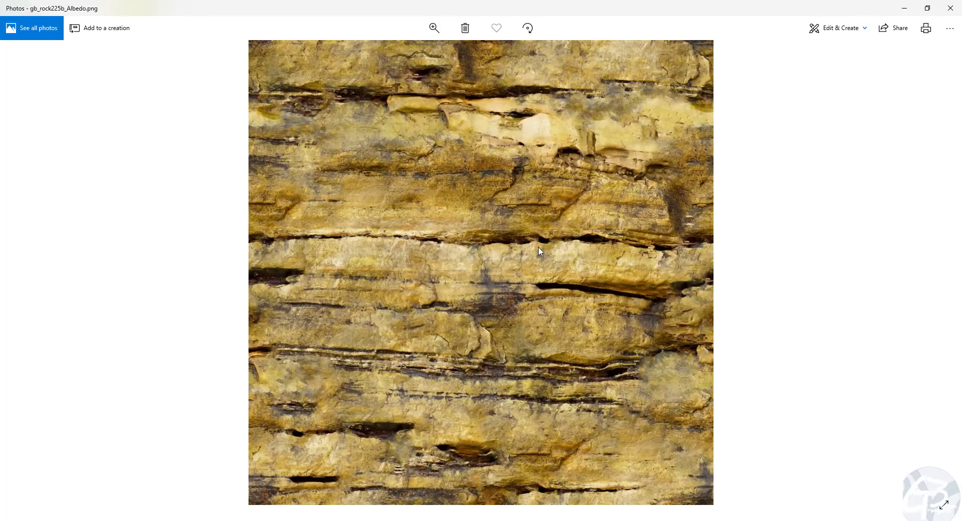
# Zoom in on the albedo image to examine the dark cracks and shadows, and zoom back out
pyautogui.click(434, 29)
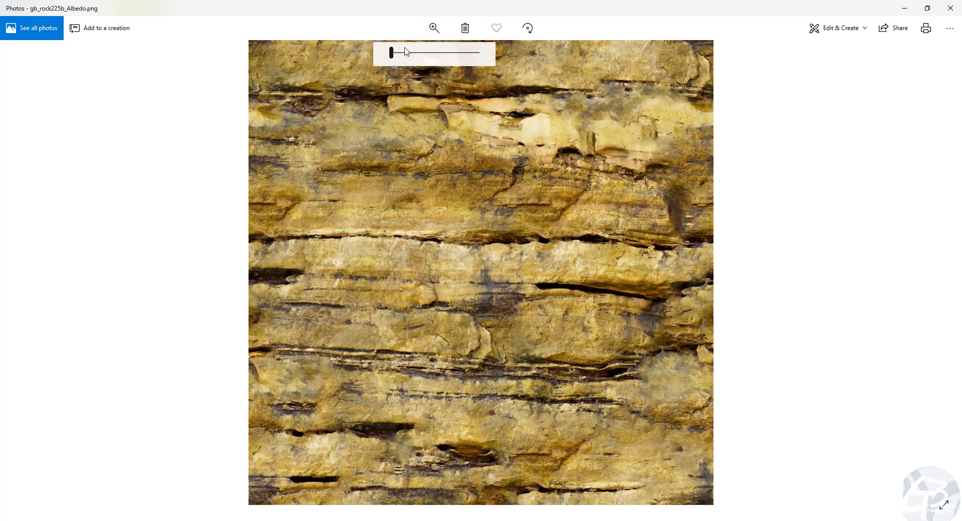
pyautogui.moveTo(394, 54); pyautogui.dragTo(413, 55)
pyautogui.moveTo(622, 198); pyautogui.dragTo(422, 237)
pyautogui.moveTo(811, 278); pyautogui.dragTo(589, 211)
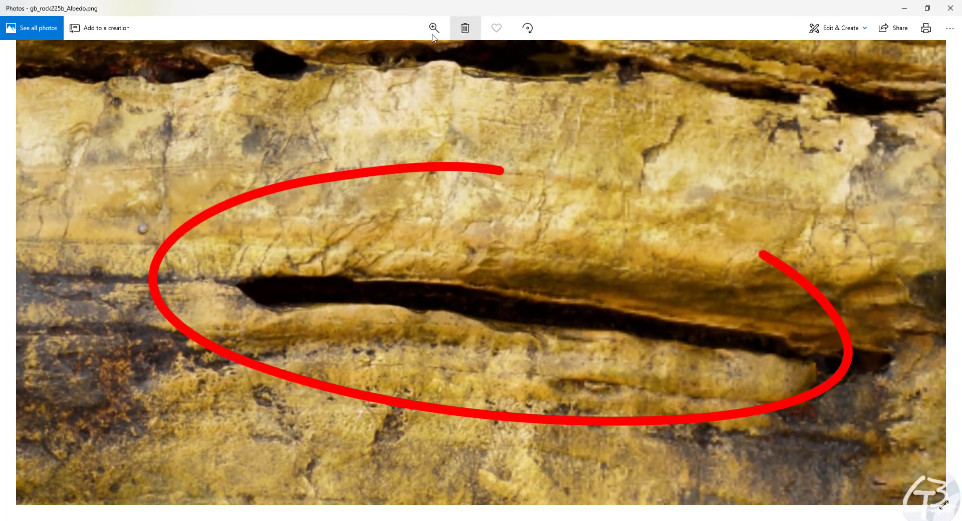
pyautogui.click(435, 29)
pyautogui.moveTo(408, 53); pyautogui.dragTo(394, 146)
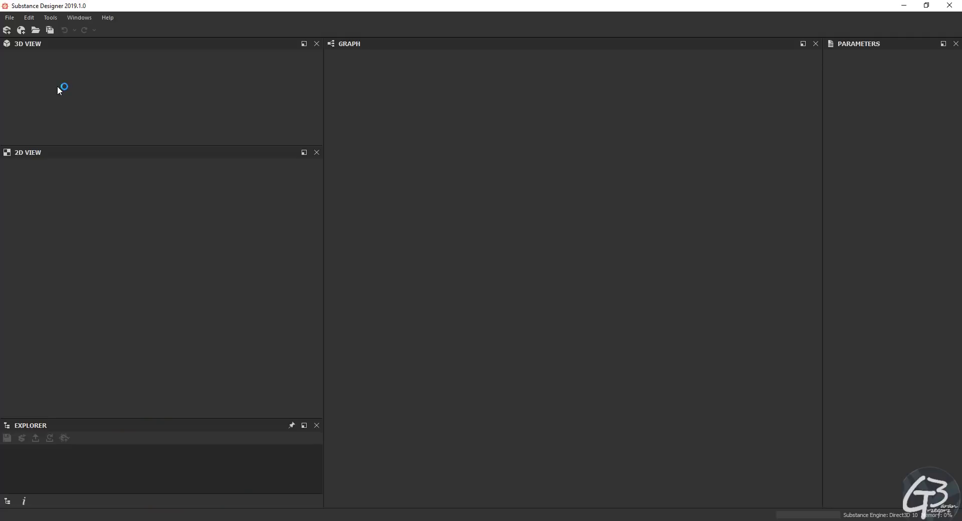
# In Substance Designer, create a 4096 x 4096 px Physically Based (Metallic/Roughness) graph, with the Explorer closed and the 3D view enlarged
pyautogui.click(317, 426)
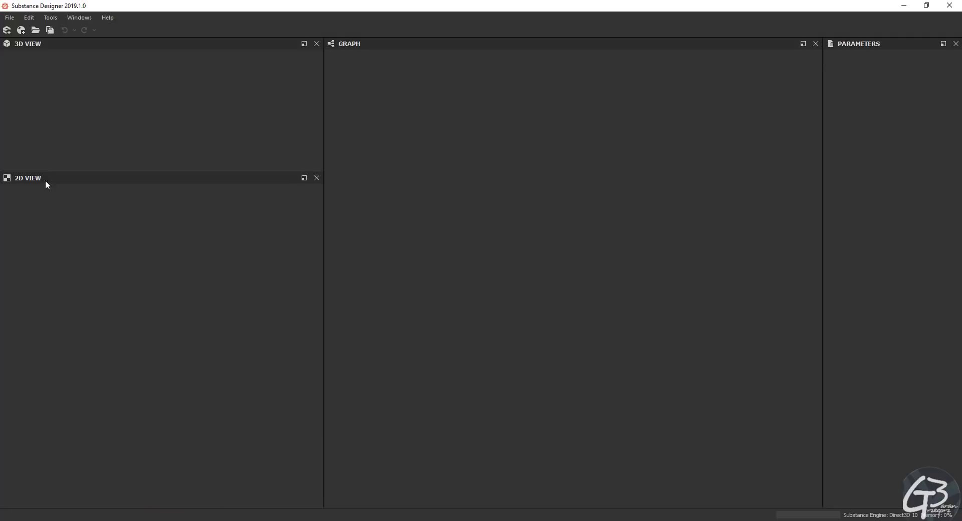
pyautogui.click(9, 17)
pyautogui.click(23, 28)
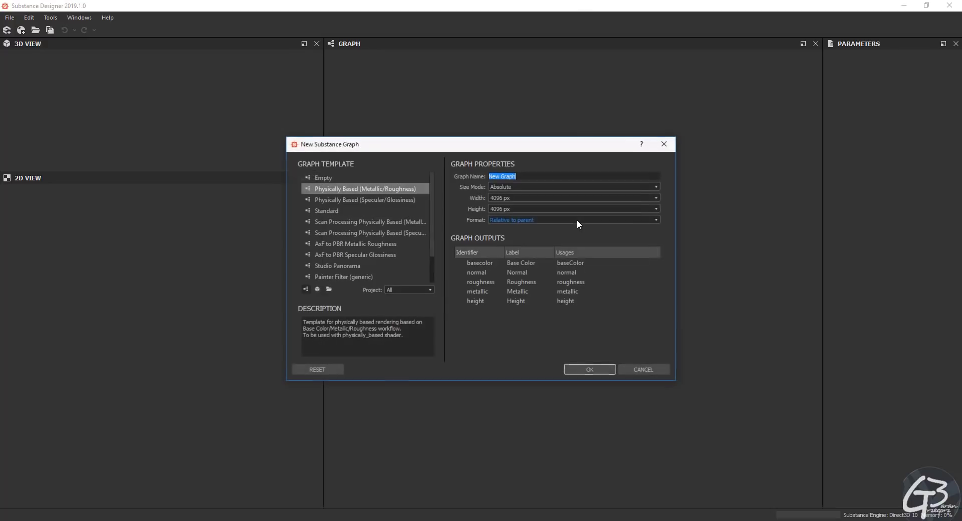
pyautogui.click(595, 373)
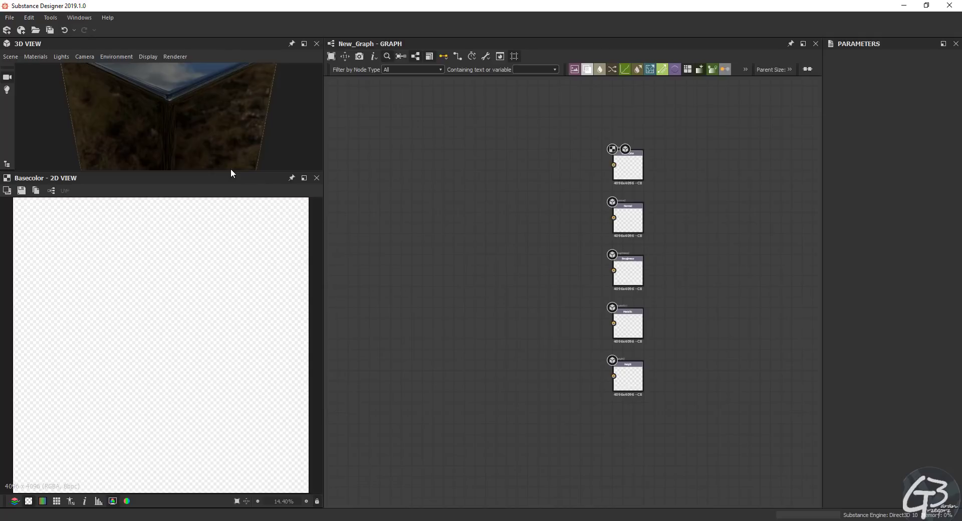
pyautogui.moveTo(231, 173); pyautogui.dragTo(231, 216)
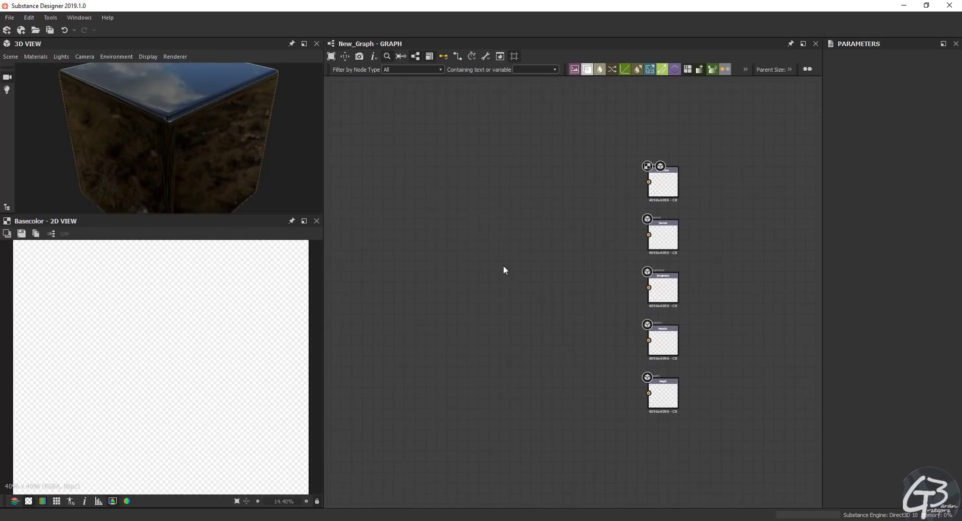
# Bring all five gb_rock225b textures from the textures folder into the graph as linked resources
pyautogui.hotkey('alt', 'Tab')
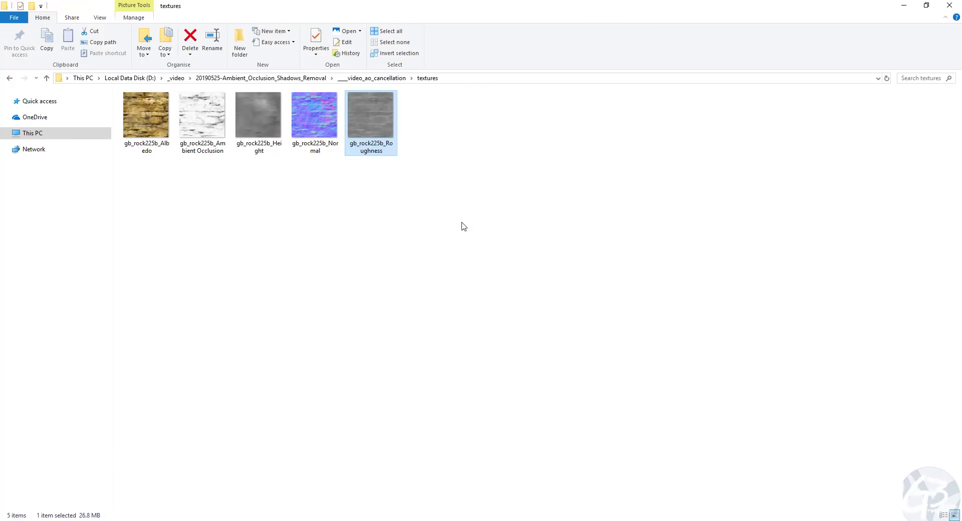
pyautogui.click(464, 226)
pyautogui.doubleClick(369, 14)
pyautogui.moveTo(579, 298); pyautogui.dragTo(456, 463)
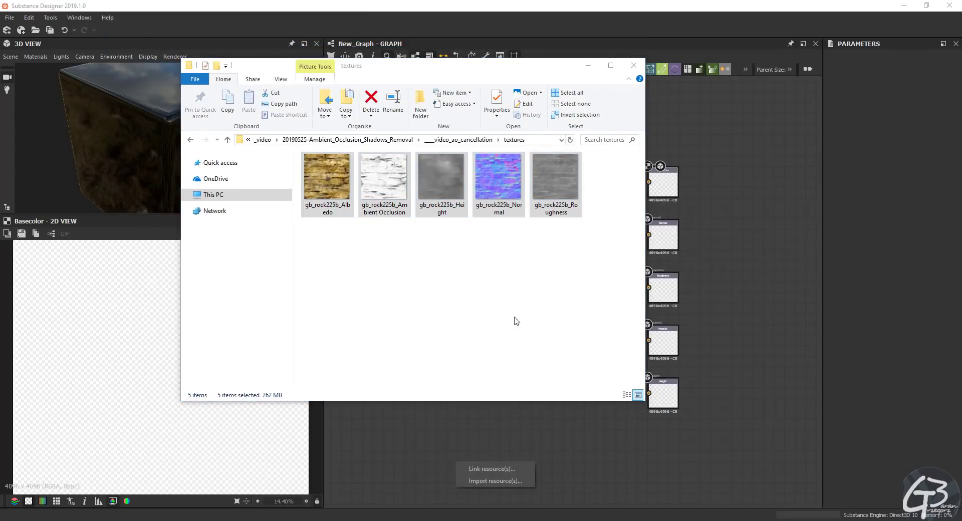
pyautogui.click(494, 469)
pyautogui.click(617, 166)
# Move the five linked bitmap nodes up beside the graph's output nodes
pyautogui.moveTo(507, 328); pyautogui.dragTo(516, 252, button='middle')
pyautogui.scroll(-2, 512, 251)
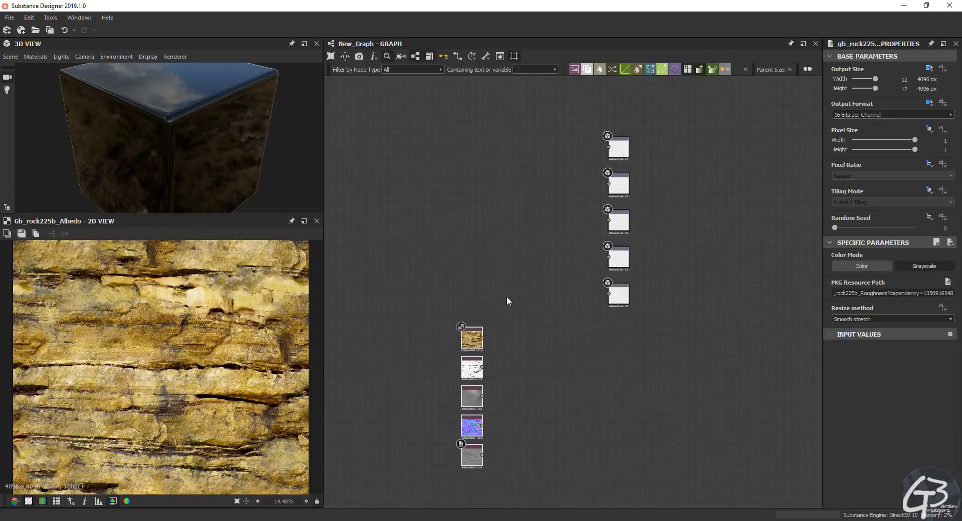
pyautogui.moveTo(504, 288); pyautogui.dragTo(507, 239, button='middle')
pyautogui.moveTo(400, 223); pyautogui.dragTo(522, 465)
pyautogui.moveTo(462, 284); pyautogui.dragTo(460, 331, button='middle')
pyautogui.moveTo(461, 334); pyautogui.dragTo(558, 143)
# Connect the albedo bitmap to the Base Color output and turn the cube to check the texture
pyautogui.scroll(5, 597, 179)
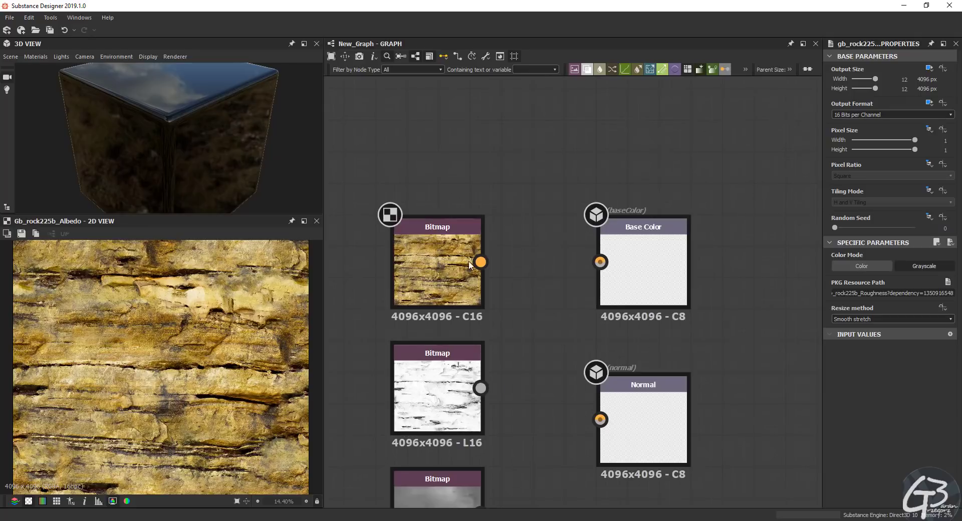
pyautogui.moveTo(481, 262); pyautogui.dragTo(600, 261)
pyautogui.moveTo(551, 343); pyautogui.dragTo(545, 214, button='middle')
pyautogui.moveTo(214, 156); pyautogui.dragTo(176, 125)
# Connect the roughness bitmap to the Roughness output
pyautogui.moveTo(623, 301); pyautogui.dragTo(619, 257, button='middle')
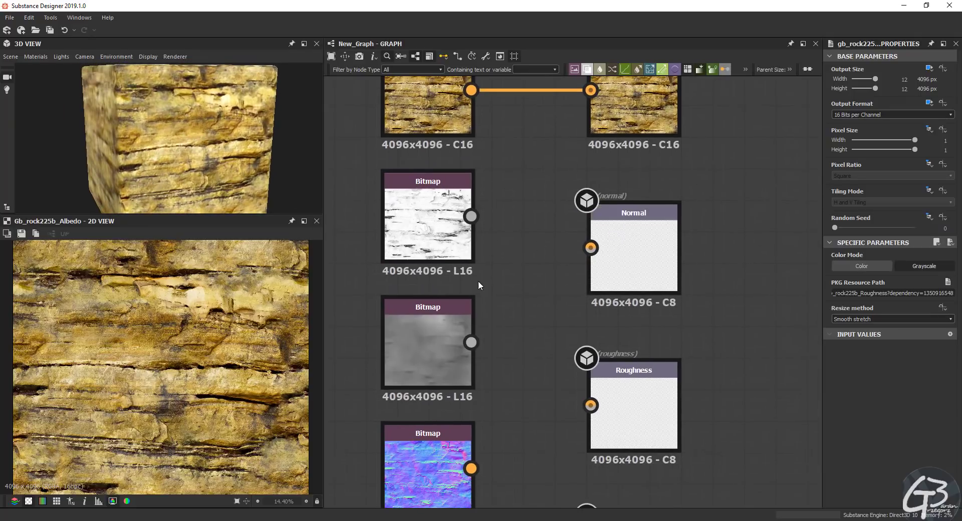
pyautogui.moveTo(479, 281); pyautogui.dragTo(489, 207, button='middle')
pyautogui.moveTo(499, 342); pyautogui.dragTo(502, 271, button='middle')
pyautogui.moveTo(483, 449); pyautogui.dragTo(605, 261)
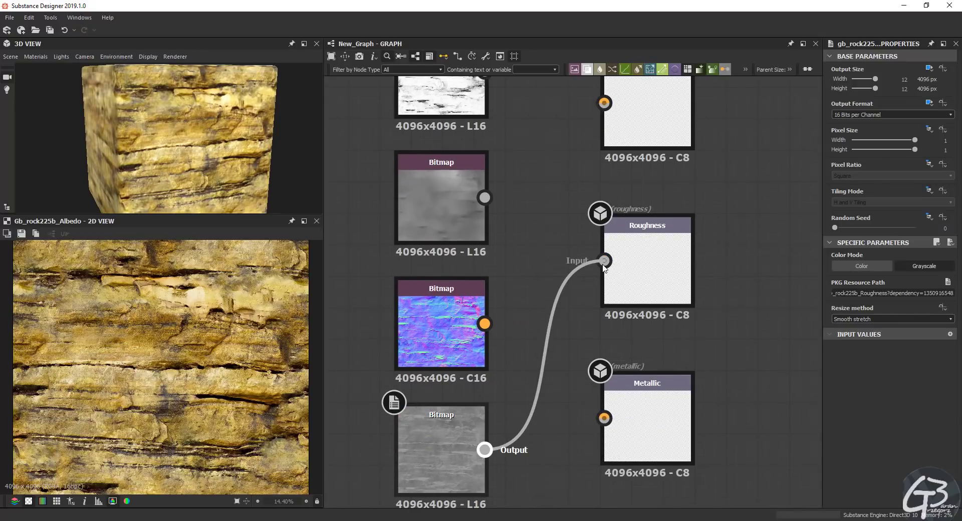
# Connect the height bitmap to the Height output and place the bitmap beside that output
pyautogui.moveTo(535, 290); pyautogui.dragTo(495, 148, button='middle')
pyautogui.scroll(-2, 531, 256)
pyautogui.moveTo(495, 137); pyautogui.dragTo(578, 398)
pyautogui.moveTo(470, 130); pyautogui.dragTo(498, 387)
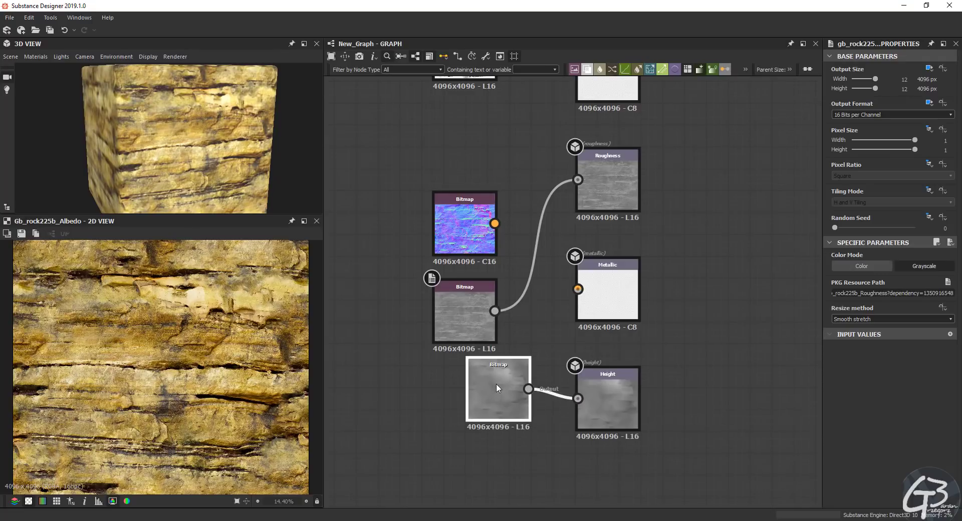
# Connect the normal bitmap to the Normal output and arrange the normal and roughness bitmaps beside their outputs
pyautogui.moveTo(498, 387); pyautogui.dragTo(497, 416, button='middle')
pyautogui.moveTo(463, 331); pyautogui.dragTo(492, 225)
pyautogui.moveTo(454, 278); pyautogui.dragTo(452, 325, button='middle')
pyautogui.moveTo(452, 324); pyautogui.dragTo(442, 215)
pyautogui.moveTo(506, 214); pyautogui.dragTo(502, 277, button='middle')
pyautogui.moveTo(485, 253); pyautogui.dragTo(578, 209)
pyautogui.moveTo(455, 241); pyautogui.dragTo(412, 298)
# Move the ambient occlusion bitmap down below the height bitmap
pyautogui.moveTo(492, 297); pyautogui.dragTo(474, 188, button='middle')
pyautogui.click(522, 150)
pyautogui.scroll(-3, 501, 165)
pyautogui.moveTo(464, 160); pyautogui.dragTo(506, 326)
# Duplicate the Height output node and place the copy beside the ambient occlusion bitmap
pyautogui.scroll(3, 534, 333)
pyautogui.click(588, 237)
pyautogui.hotkey('ctrl', 'd')
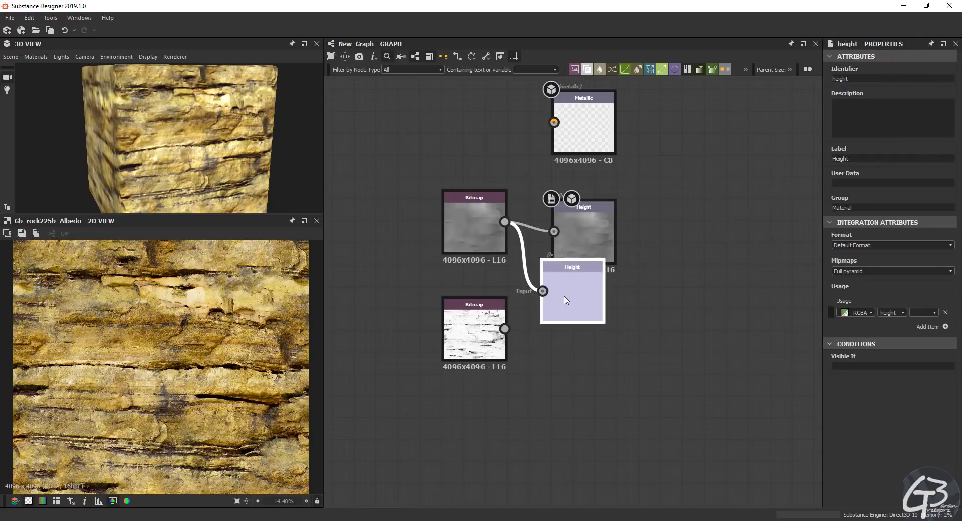
pyautogui.click(577, 350)
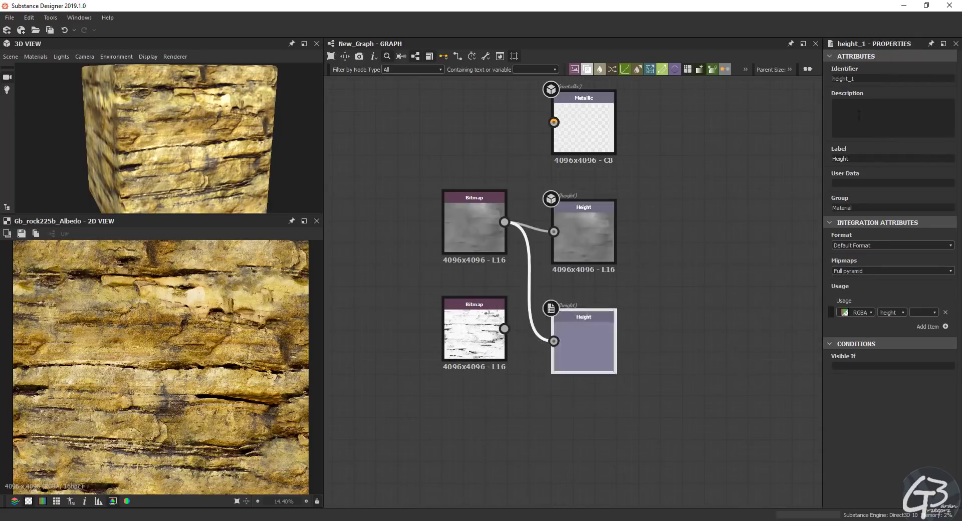
# Give the duplicated output the identifier ao and label Ambient Occlusion, and feed it from the ambient occlusion bitmap
pyautogui.doubleClick(873, 81)
pyautogui.write('ao')
pyautogui.press('Tab')
pyautogui.press('Tab')
pyautogui.write('Am')
pyautogui.press('Return')
pyautogui.moveTo(505, 328); pyautogui.dragTo(554, 341)
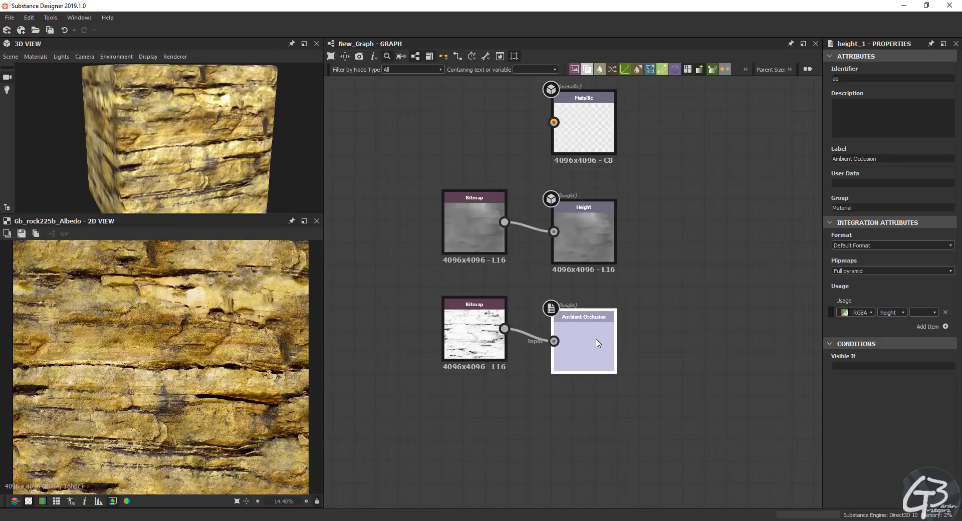
# Set the Ambient Occlusion output's usage to ambientOcclusion and show the graph's outputs in the 3D view
pyautogui.click(893, 313)
pyautogui.click(904, 313)
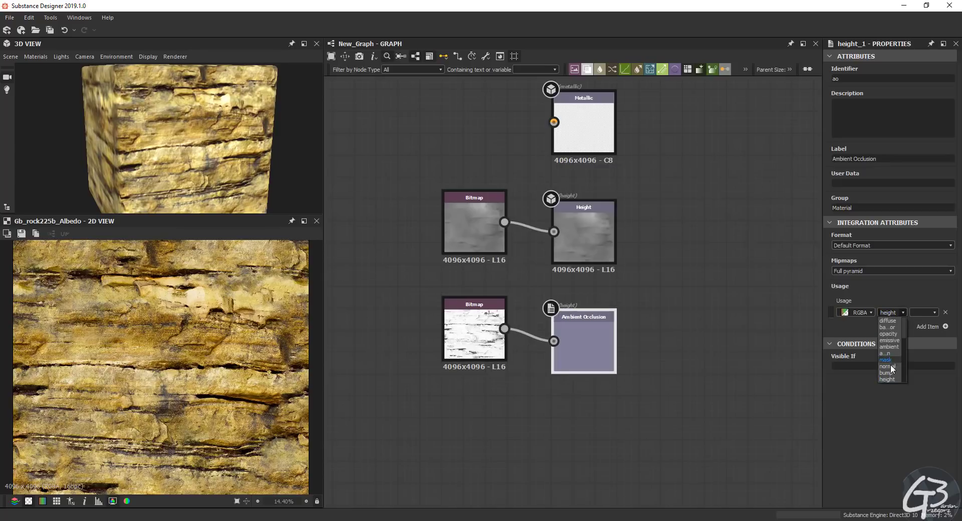
pyautogui.click(888, 353)
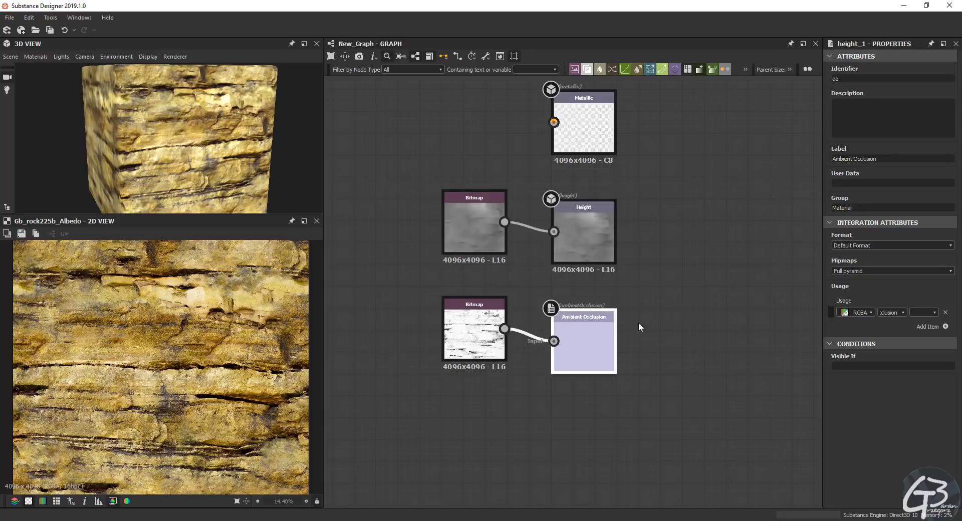
pyautogui.rightClick(664, 295)
pyautogui.click(718, 350)
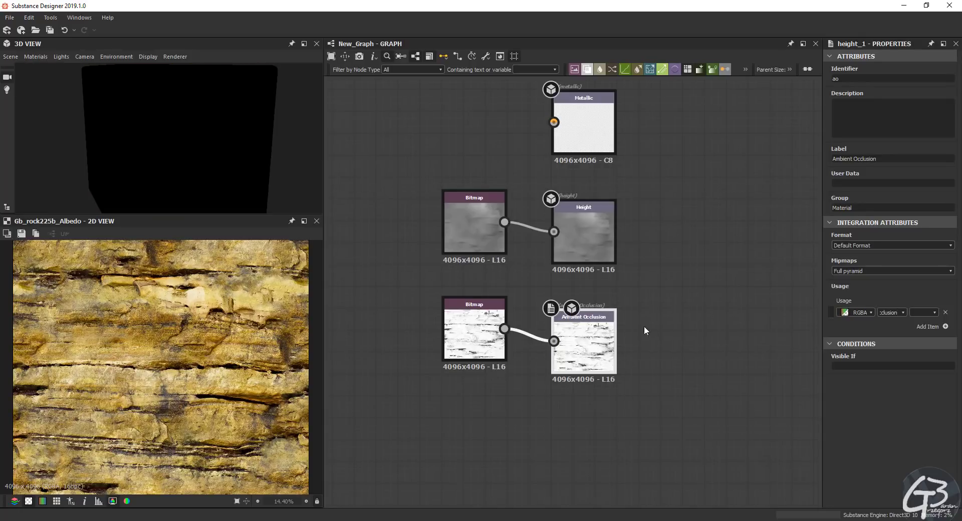
# Add a Uniform Color node, connect it to the Metallic output and place it beside that output
pyautogui.scroll(-3, 606, 276)
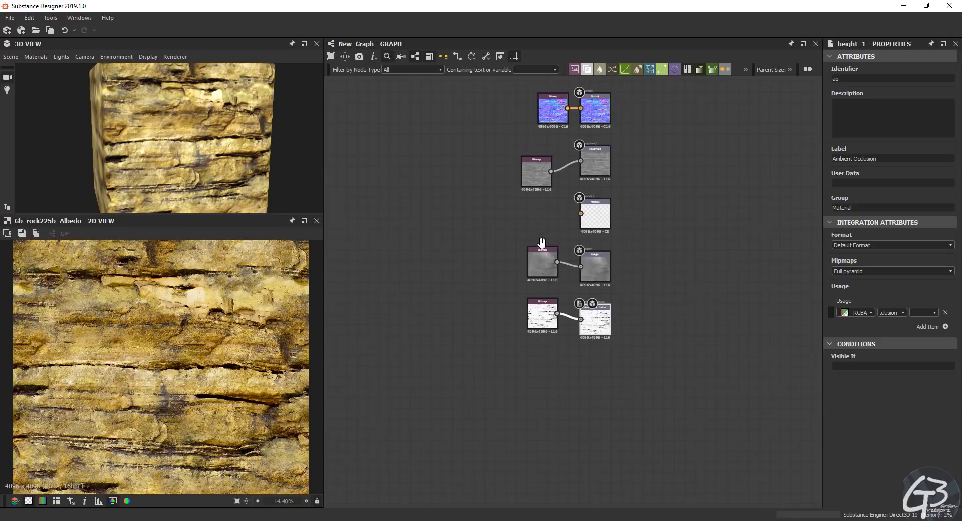
pyautogui.scroll(6, 596, 203)
pyautogui.press('space')
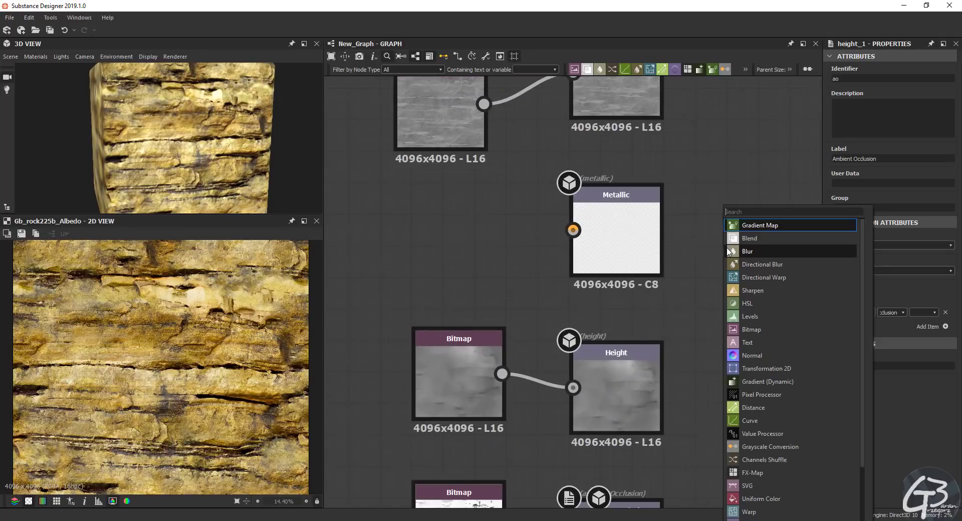
pyautogui.write('uni')
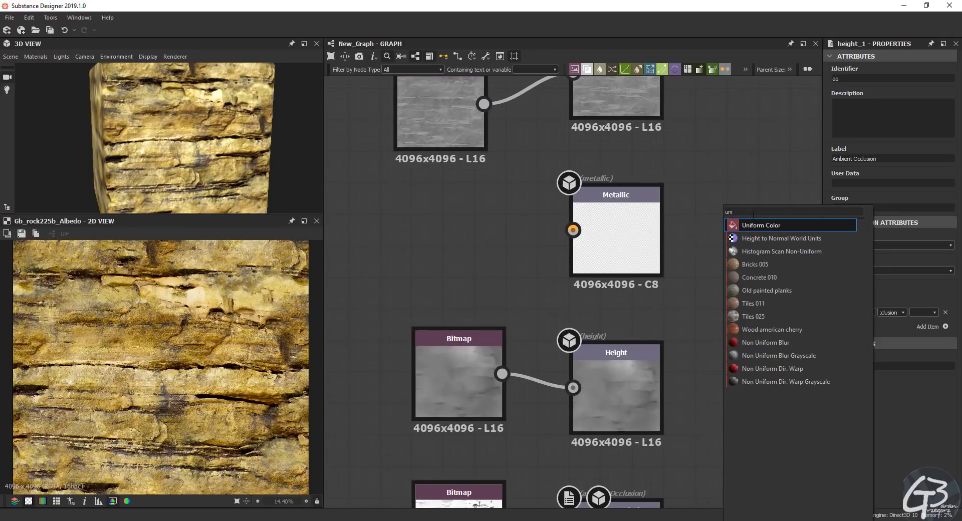
pyautogui.click(772, 225)
pyautogui.moveTo(754, 260); pyautogui.dragTo(573, 230)
pyautogui.scroll(-3, 573, 259)
pyautogui.moveTo(454, 246); pyautogui.dragTo(449, 275, button='middle')
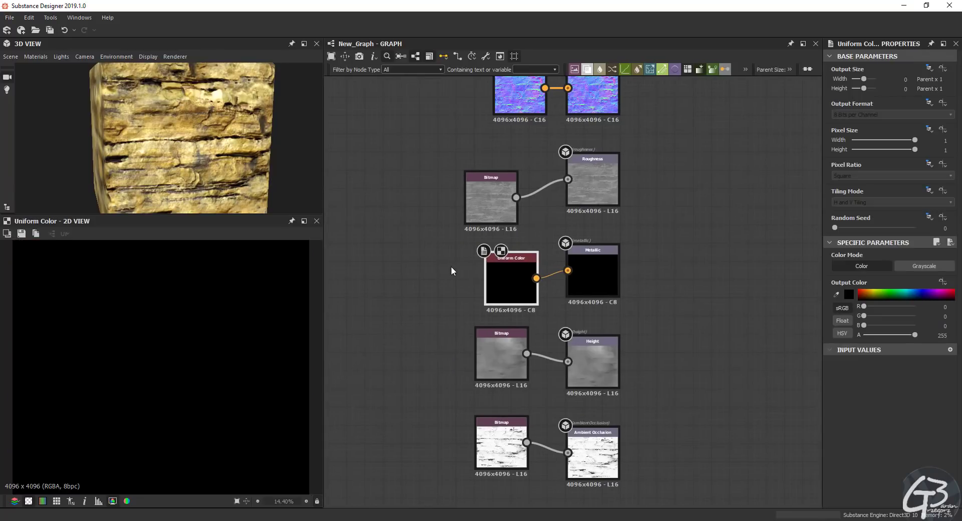
pyautogui.moveTo(497, 272); pyautogui.dragTo(492, 270)
# Move all node pairs except the albedo and Base Color pair down and away to free up space
pyautogui.scroll(-3, 492, 269)
pyautogui.moveTo(423, 163); pyautogui.dragTo(593, 389)
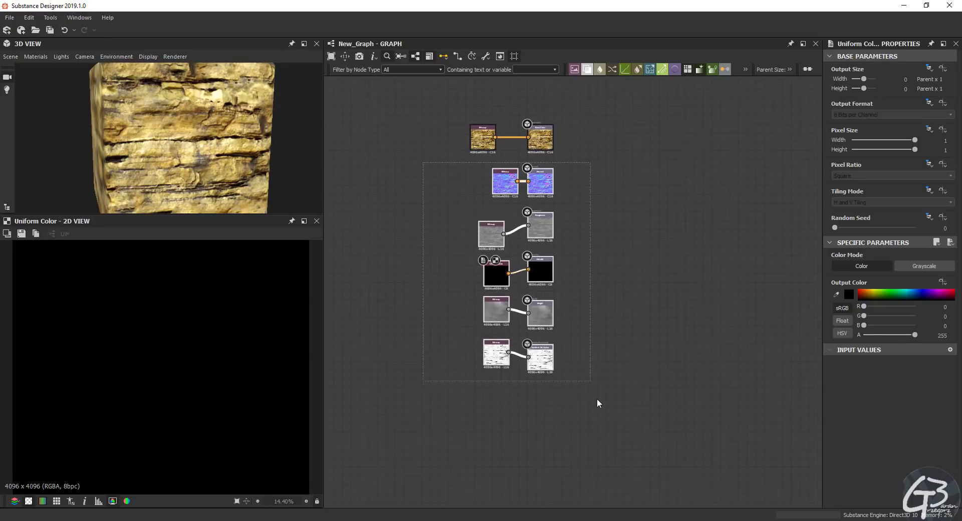
pyautogui.moveTo(534, 318); pyautogui.dragTo(633, 385)
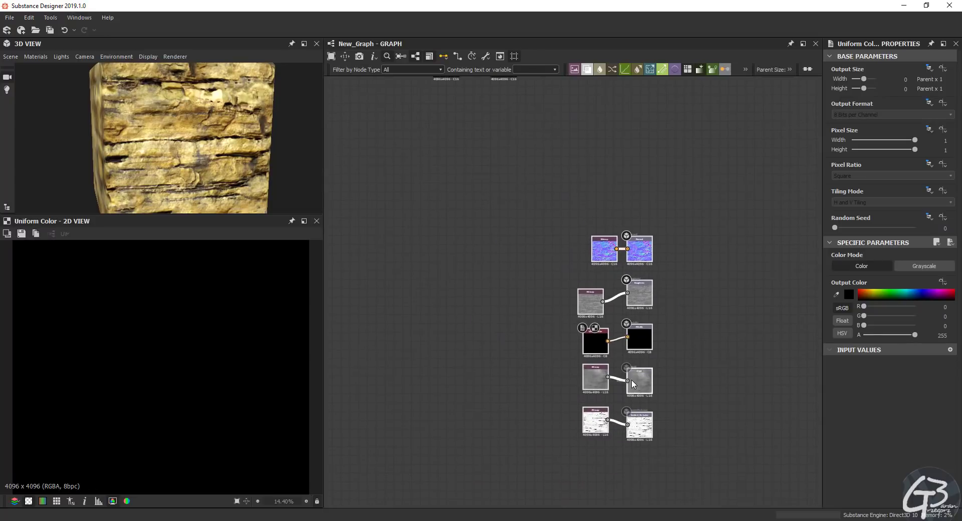
# Display the albedo bitmap in the 2D view and focus on its connection to the Base Color output
pyautogui.moveTo(545, 242); pyautogui.dragTo(576, 296, button='middle')
pyautogui.moveTo(468, 140); pyautogui.dragTo(499, 230, button='middle')
pyautogui.scroll(3, 552, 194)
pyautogui.moveTo(543, 281); pyautogui.dragTo(559, 326, button='middle')
pyautogui.scroll(2, 560, 293)
pyautogui.scroll(5, 500, 236)
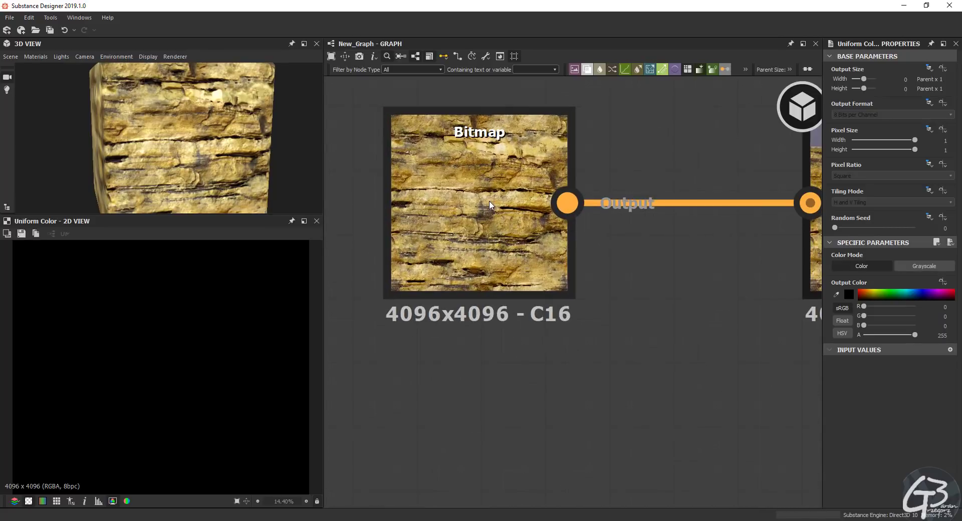
pyautogui.click(531, 223)
pyautogui.moveTo(657, 237); pyautogui.dragTo(487, 250, button='middle')
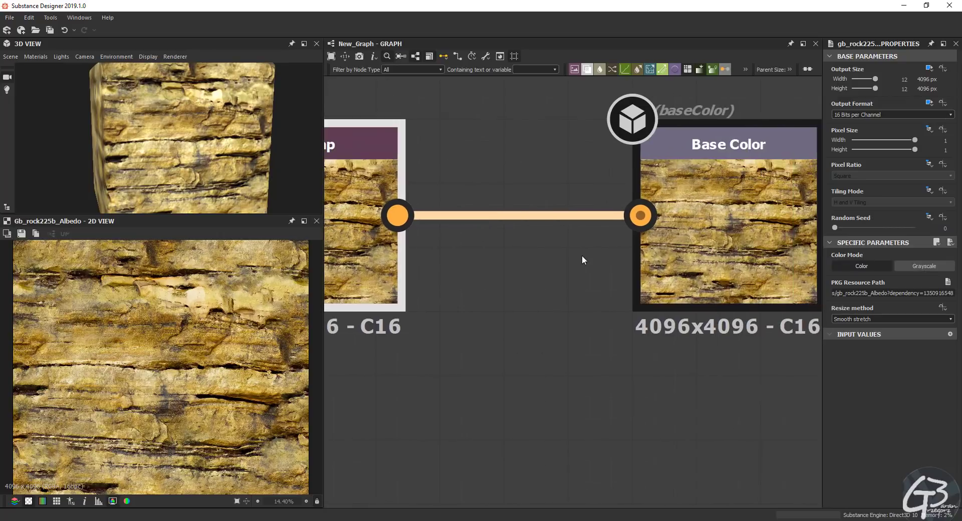
# Move the albedo bitmap farther away from the Base Color output to make room for nodes between them
pyautogui.moveTo(697, 249); pyautogui.dragTo(564, 249, button='middle')
pyautogui.click(605, 215)
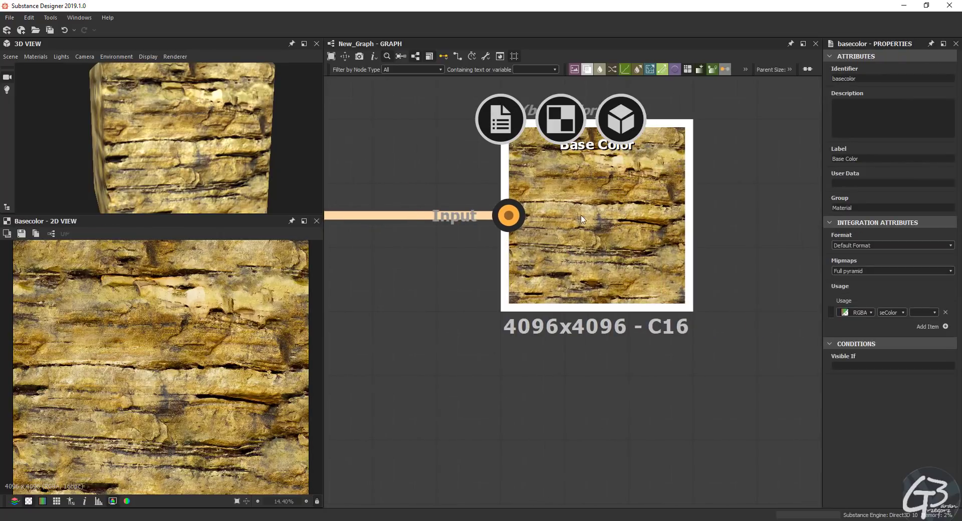
pyautogui.scroll(-8, 603, 220)
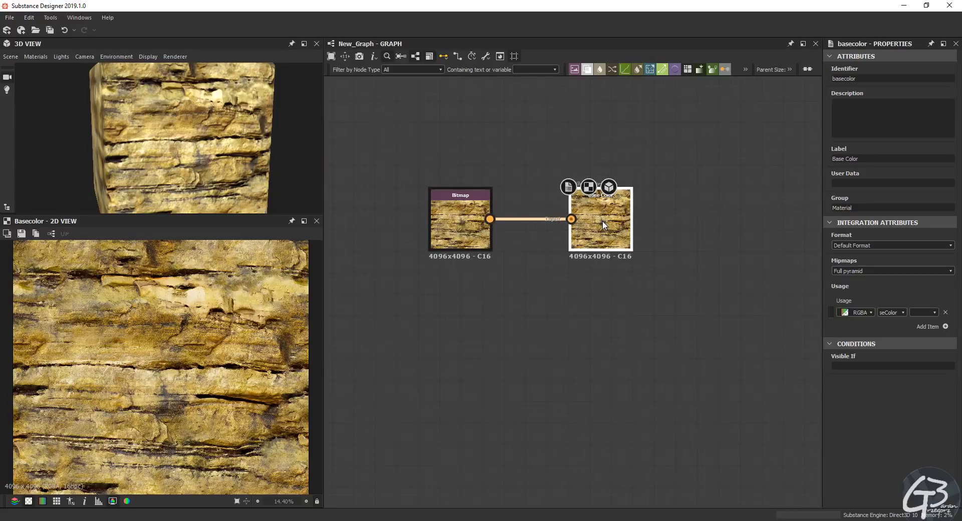
pyautogui.moveTo(683, 312); pyautogui.dragTo(692, 340, button='middle')
pyautogui.moveTo(558, 182); pyautogui.dragTo(511, 183)
pyautogui.moveTo(582, 376); pyautogui.dragTo(565, 243, button='middle')
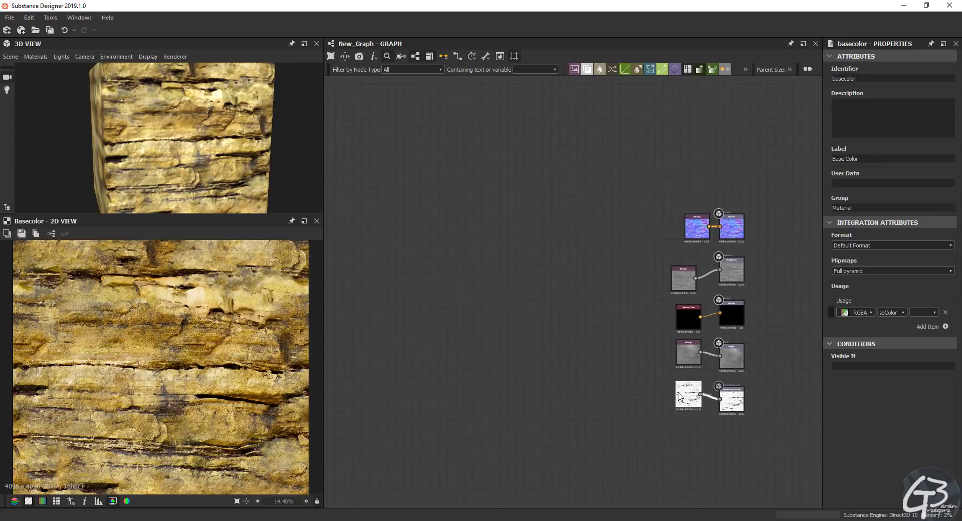
# Duplicate the ambient occlusion bitmap node and place the copy directly beneath the albedo bitmap
pyautogui.click(681, 398)
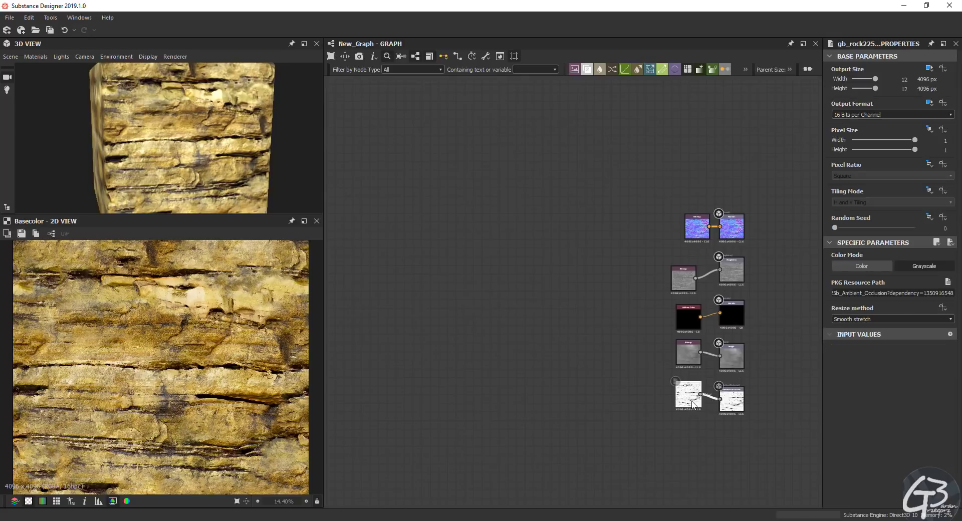
pyautogui.moveTo(614, 264); pyautogui.dragTo(622, 320, button='middle')
pyautogui.moveTo(586, 216); pyautogui.dragTo(606, 297, button='middle')
pyautogui.hotkey('ctrl', 'v')
pyautogui.scroll(2, 624, 337)
pyautogui.moveTo(551, 273); pyautogui.dragTo(478, 165)
pyautogui.moveTo(496, 124); pyautogui.dragTo(507, 159, button='middle')
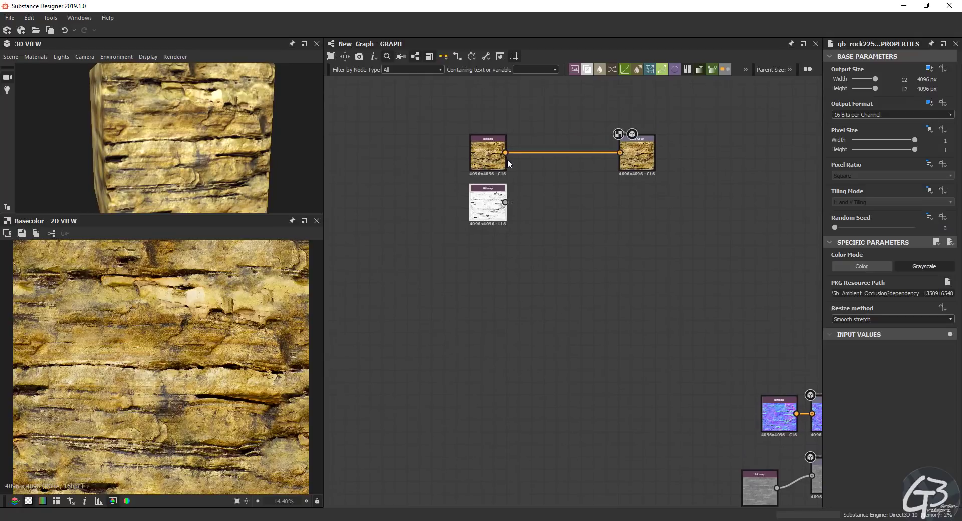
# Show the copied ambient occlusion bitmap in the 2D view and examine its dark crevices up close
pyautogui.scroll(6, 497, 201)
pyautogui.doubleClick(489, 224)
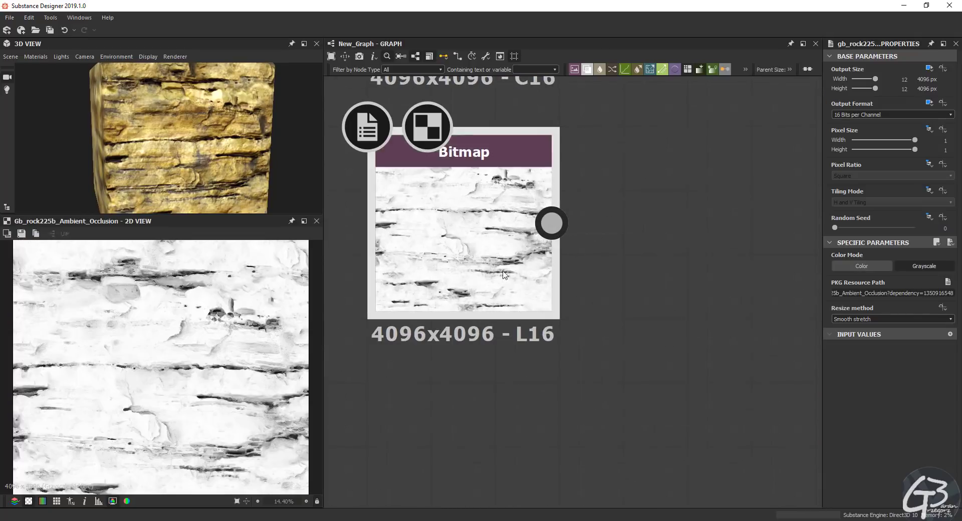
pyautogui.scroll(8, 188, 360)
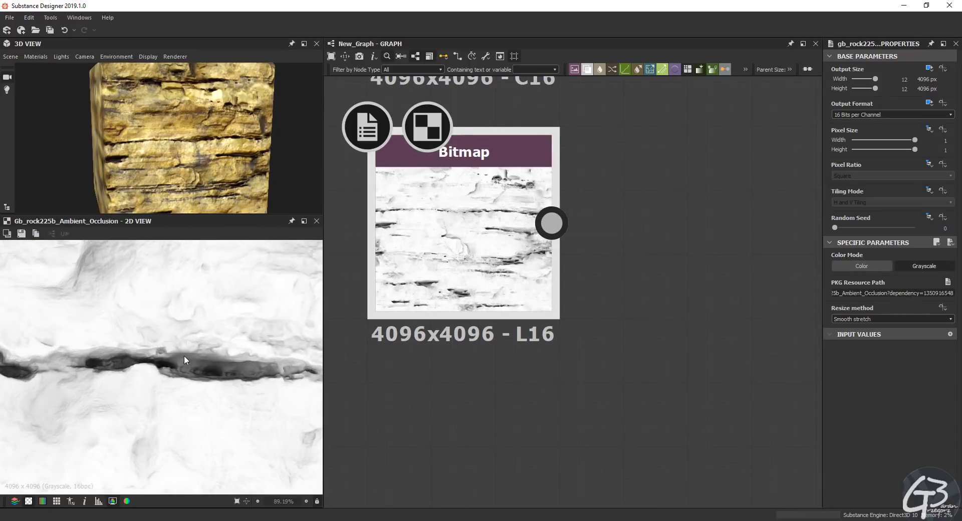
pyautogui.scroll(-3, 143, 351)
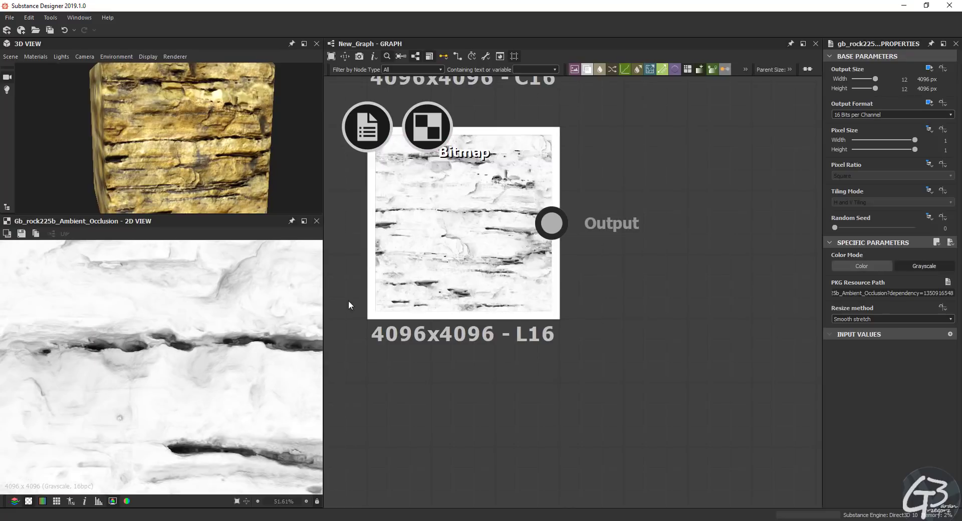
pyautogui.scroll(-8, 527, 306)
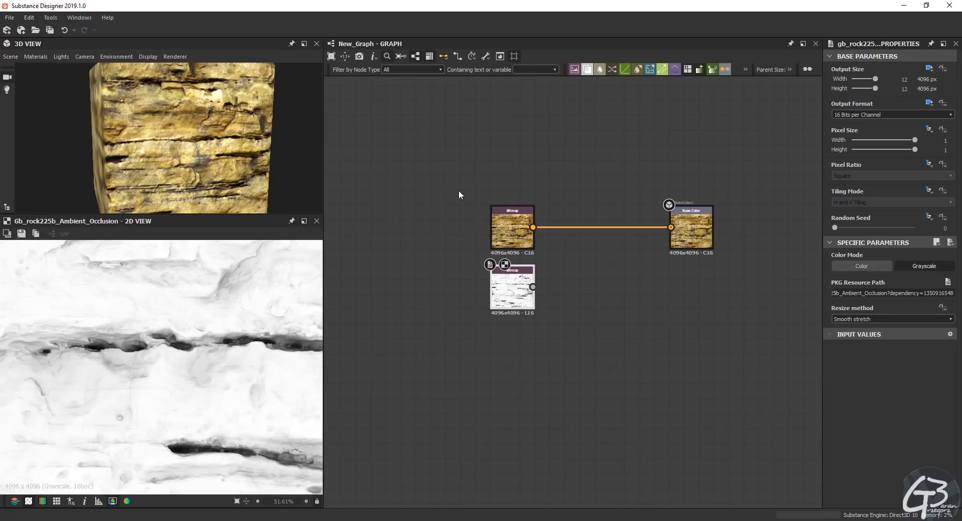
pyautogui.click(513, 292)
pyautogui.moveTo(565, 308); pyautogui.dragTo(517, 231)
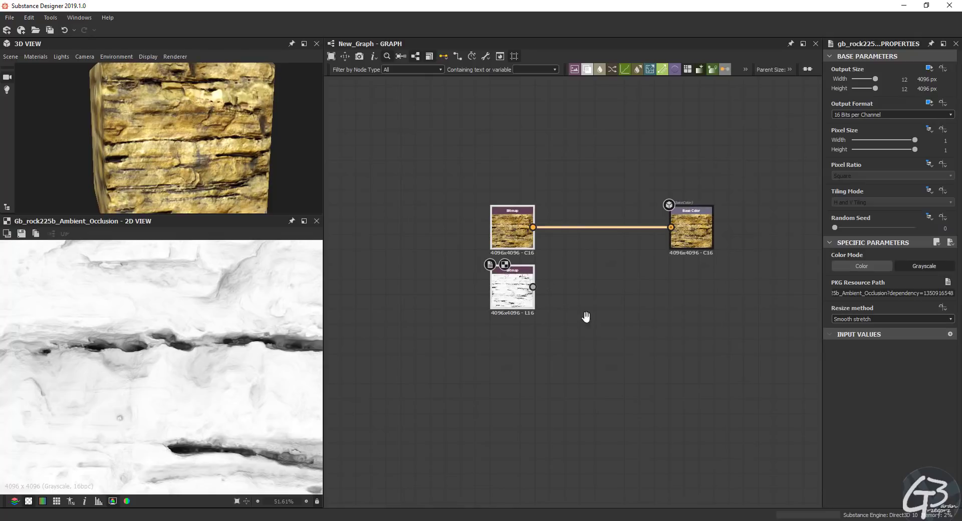
pyautogui.scroll(3, 591, 310)
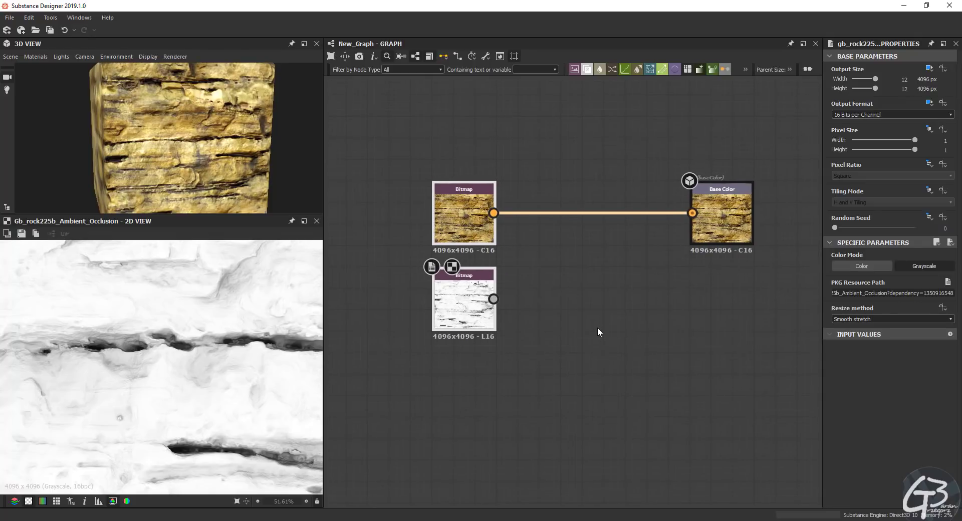
pyautogui.click(596, 299)
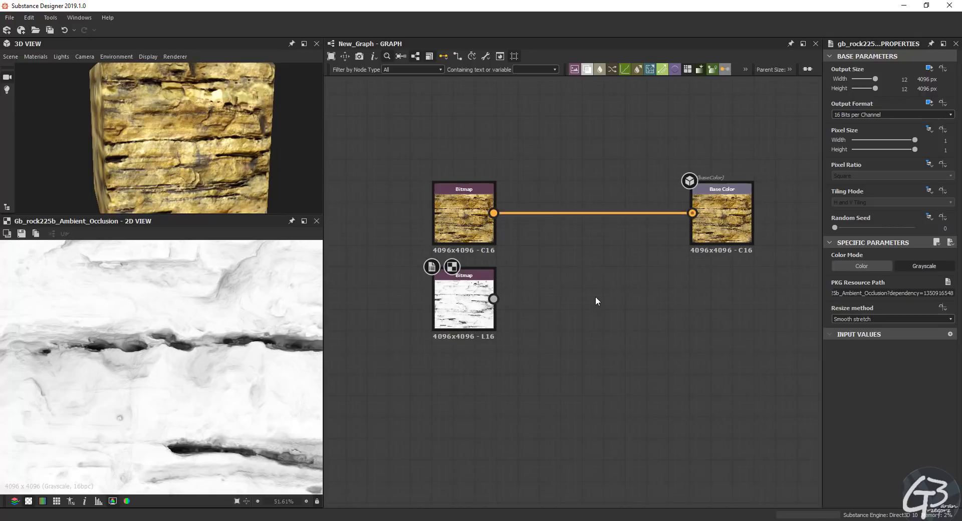
# Add an AO Cancellation node and connect the albedo bitmap to its Color input and the ambient occlusion bitmap to its AO input
pyautogui.press('space')
pyautogui.write('ao')
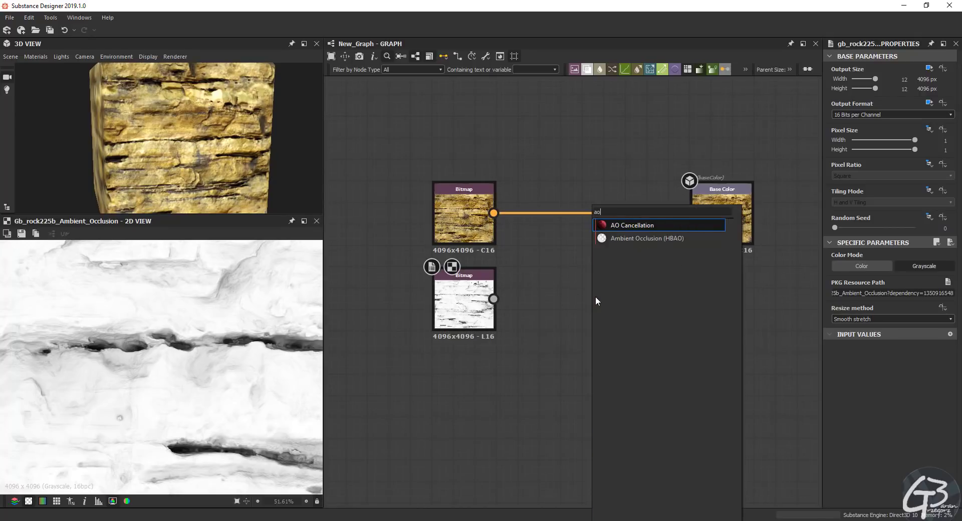
pyautogui.click(639, 225)
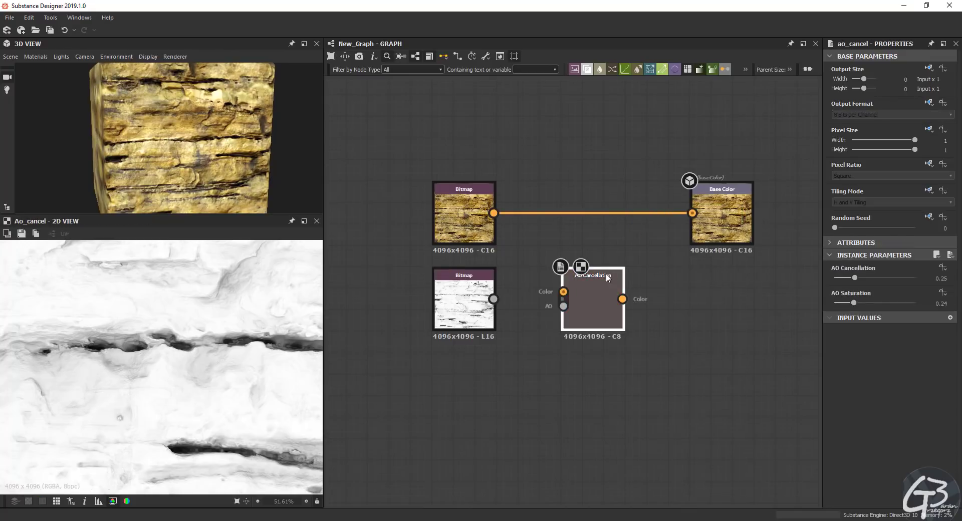
pyautogui.scroll(2, 577, 285)
pyautogui.scroll(1, 591, 280)
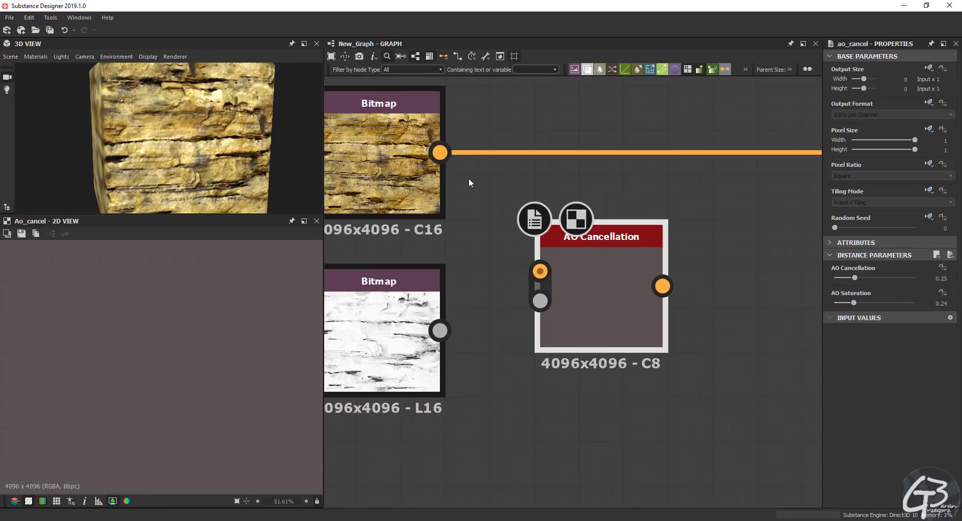
pyautogui.moveTo(440, 153); pyautogui.dragTo(539, 272)
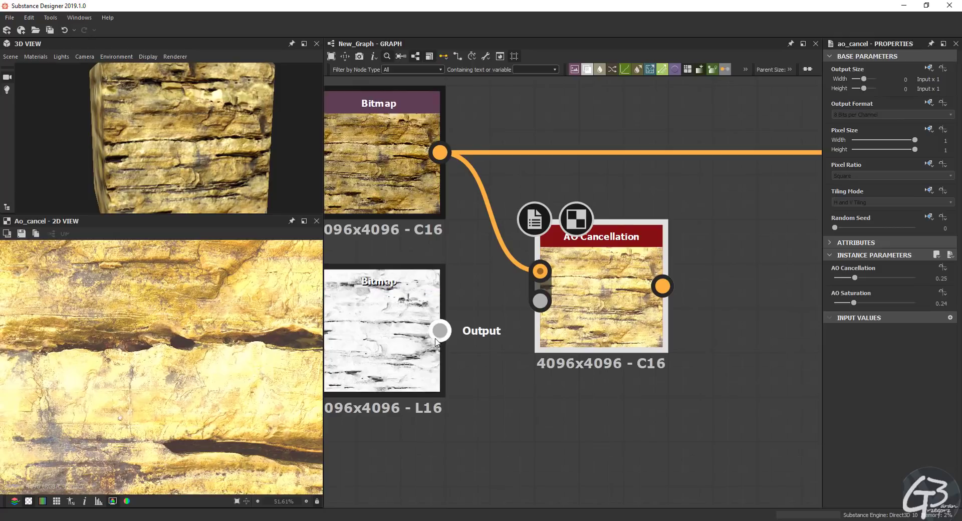
pyautogui.moveTo(441, 331); pyautogui.dragTo(539, 301)
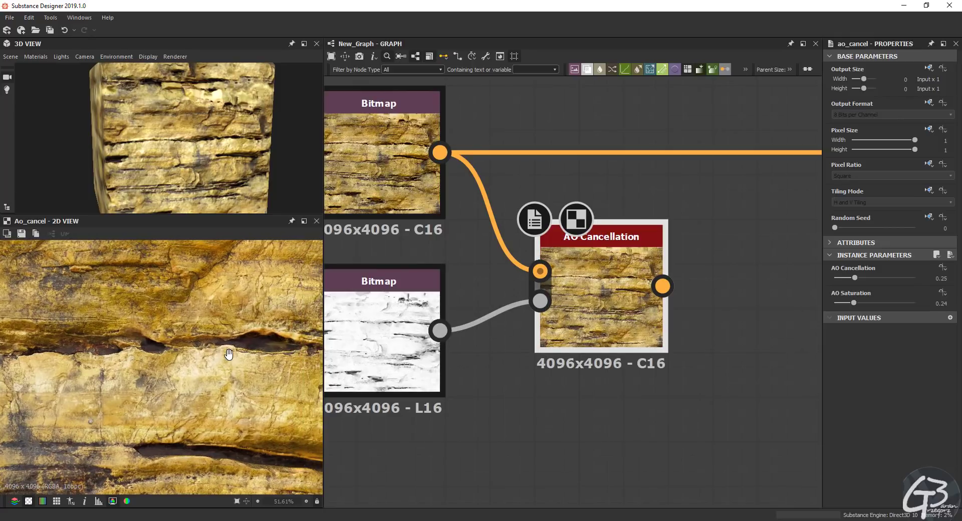
# Set the AO Cancellation strength to 1 and examine its effect on the rock's crevices in the 2D view
pyautogui.scroll(-3, 583, 289)
pyautogui.scroll(2, 652, 283)
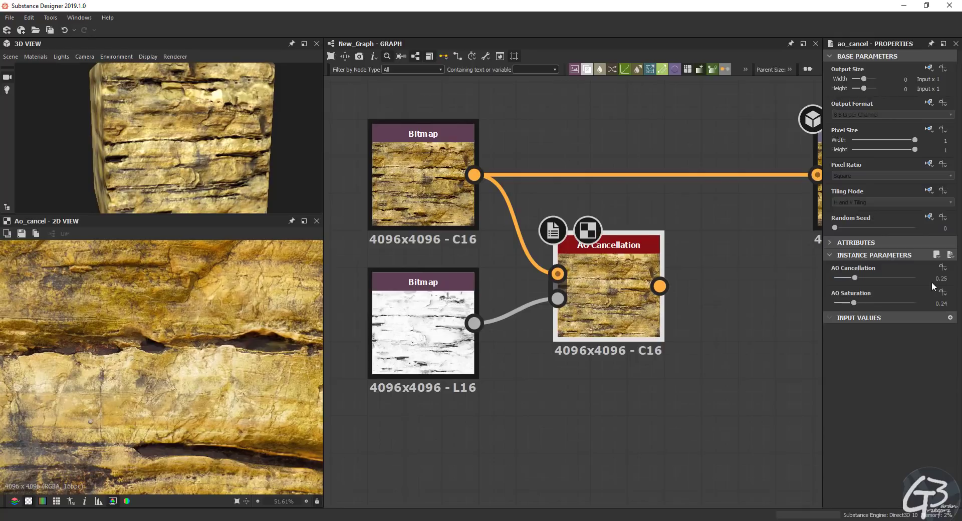
pyautogui.scroll(8, 186, 371)
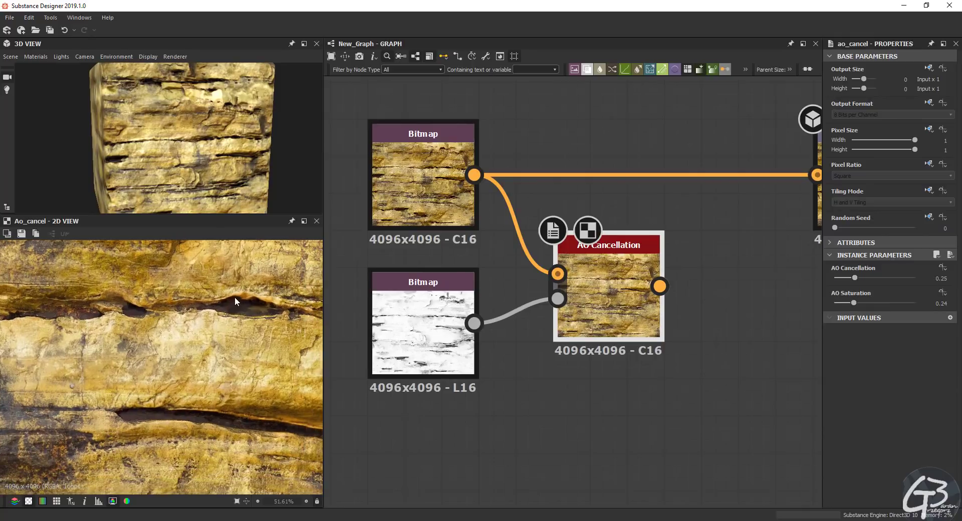
pyautogui.moveTo(161, 320)
pyautogui.mouseDown(button='middle')
pyautogui.moveTo(246, 334)
pyautogui.moveTo(263, 355)
pyautogui.moveTo(201, 358)
pyautogui.mouseUp(button='middle')
pyautogui.moveTo(857, 277); pyautogui.dragTo(917, 278)
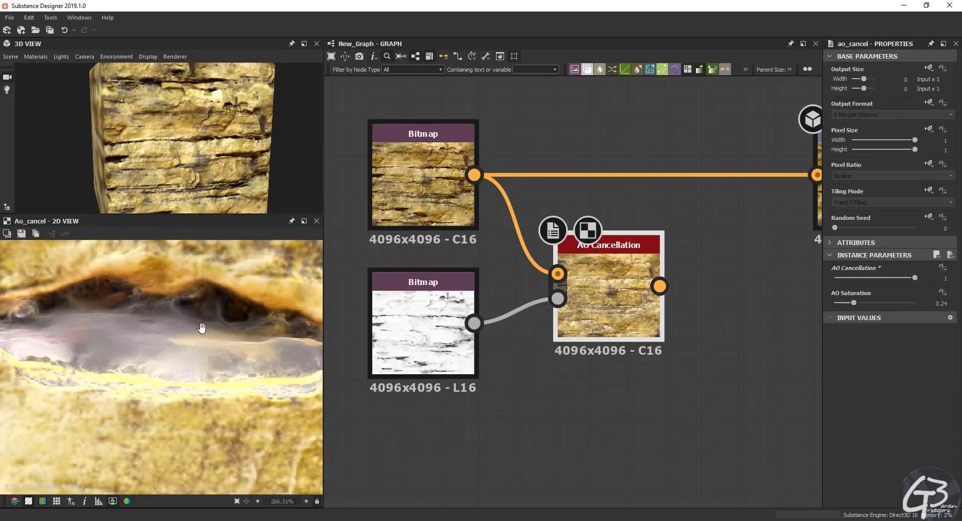
pyautogui.scroll(-3, 200, 327)
pyautogui.scroll(-5, 173, 344)
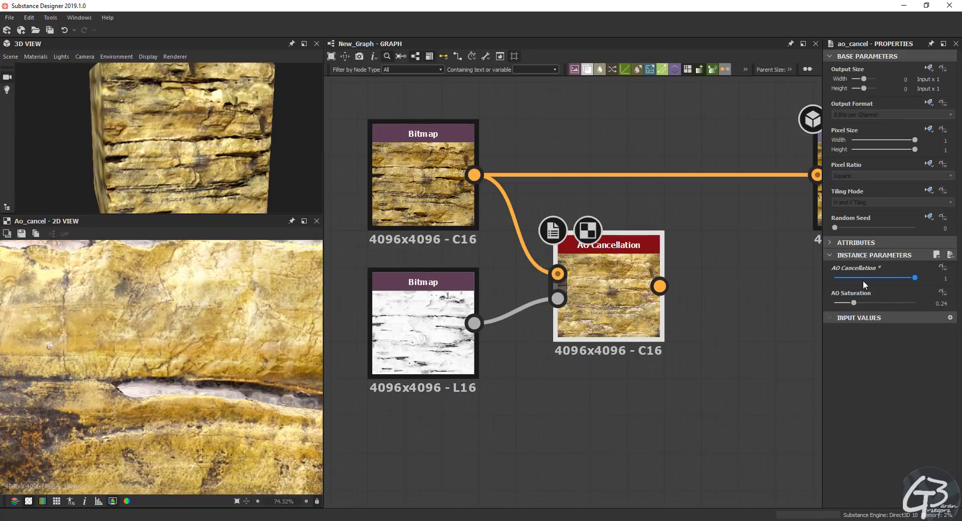
# Move both bitmaps and the AO Cancellation node together farther away from the Base Color output
pyautogui.scroll(-3, 720, 301)
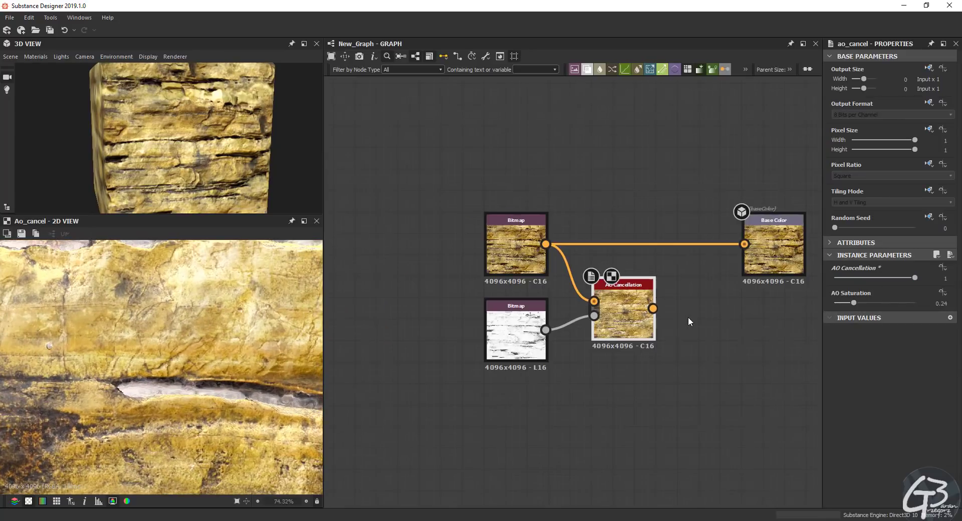
pyautogui.moveTo(457, 162); pyautogui.dragTo(504, 285)
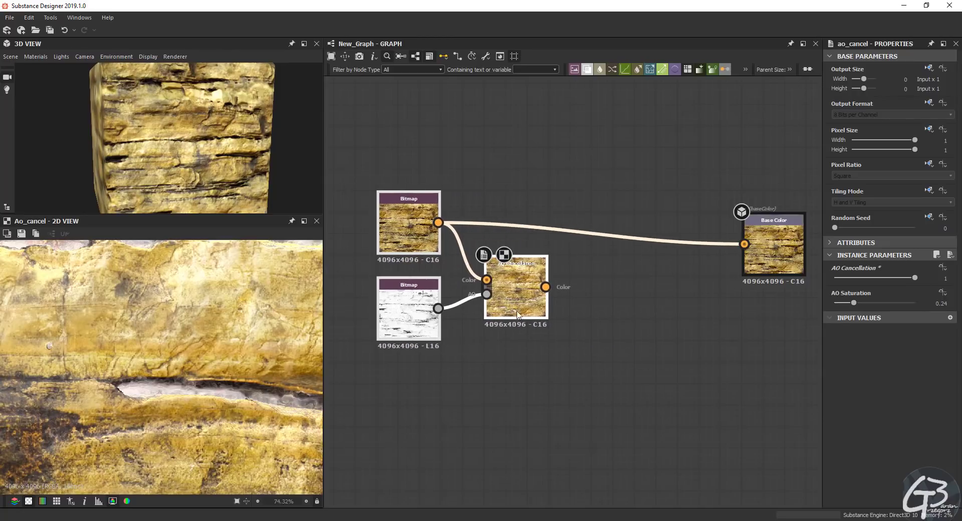
pyautogui.moveTo(627, 380); pyautogui.dragTo(741, 366, button='middle')
pyautogui.click(741, 366)
# Delete the AO Cancellation node from the graph
pyautogui.click(624, 280)
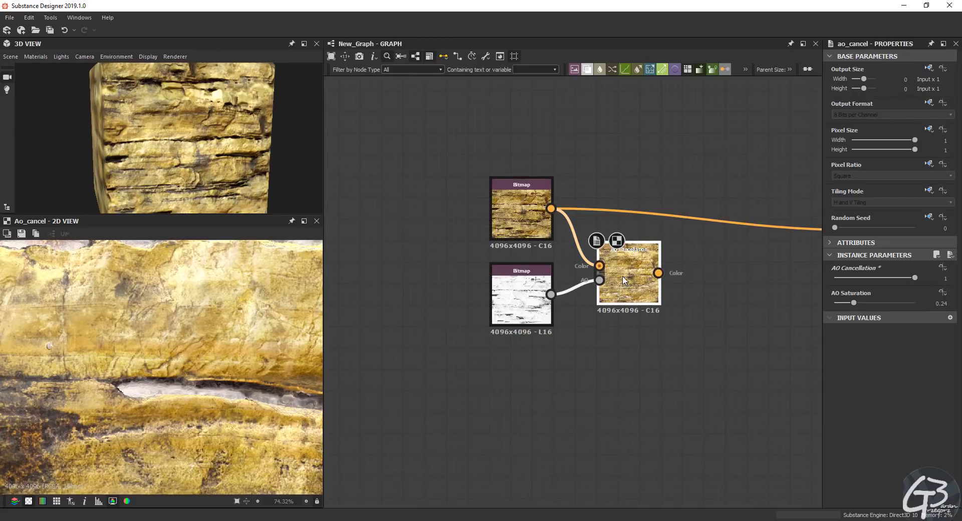
pyautogui.press('Delete')
pyautogui.moveTo(622, 276); pyautogui.dragTo(610, 299, button='middle')
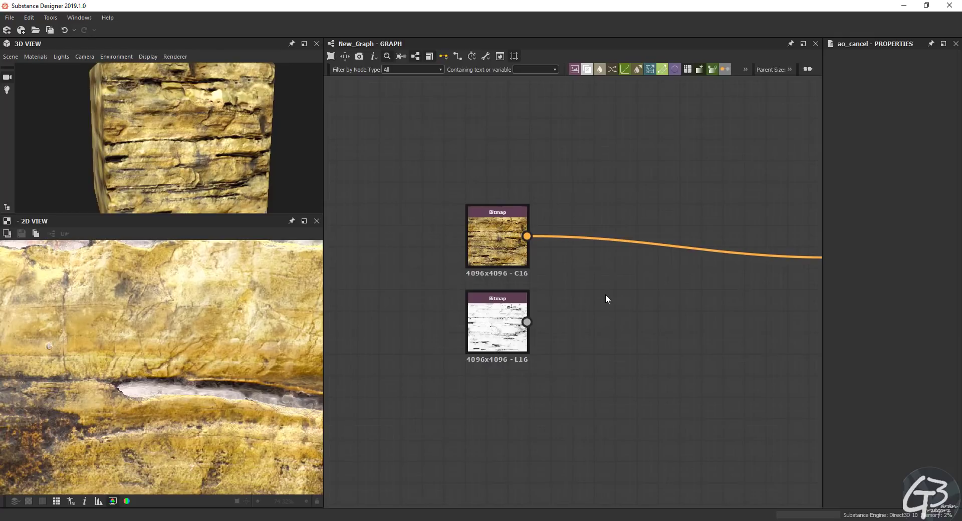
pyautogui.scroll(3, 537, 247)
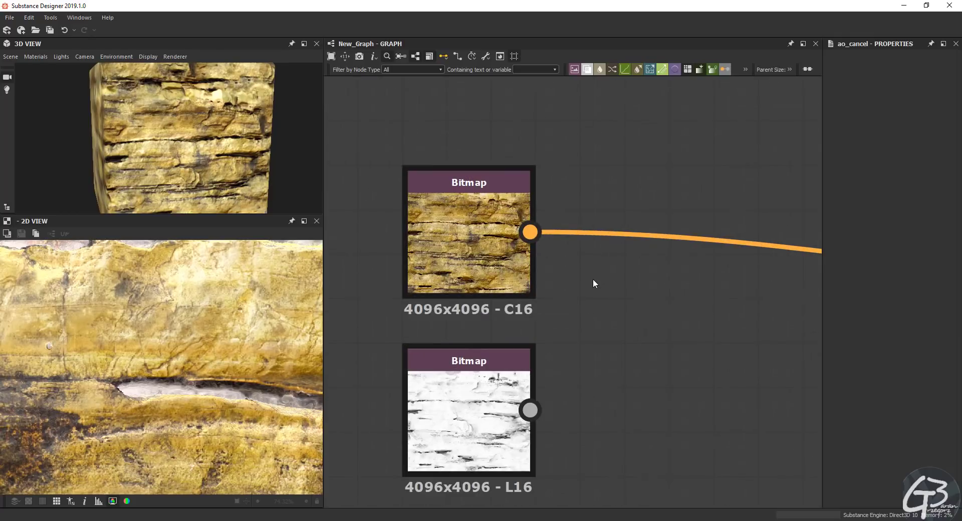
pyautogui.scroll(-3, 597, 281)
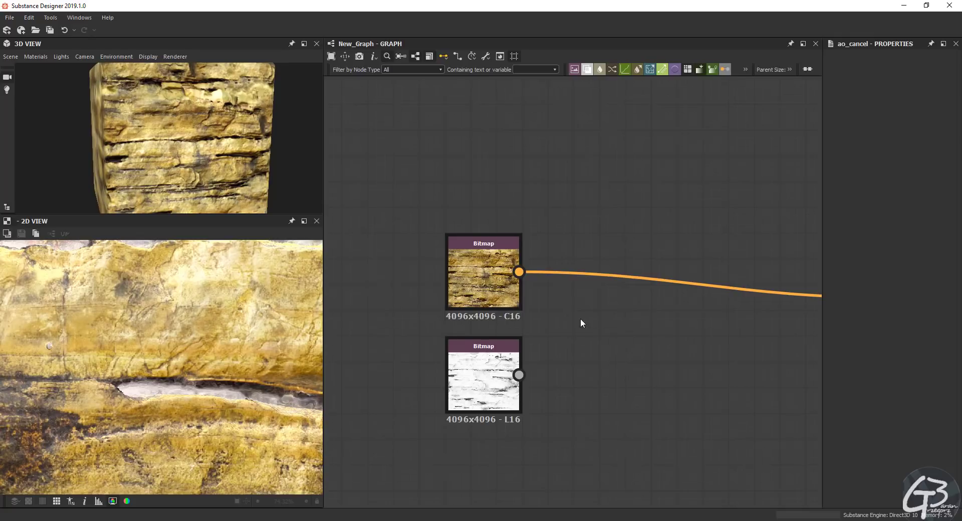
pyautogui.moveTo(575, 301)
pyautogui.mouseDown(button='middle')
pyautogui.moveTo(565, 289)
pyautogui.moveTo(585, 288)
pyautogui.mouseUp(button='middle')
pyautogui.scroll(5, 549, 273)
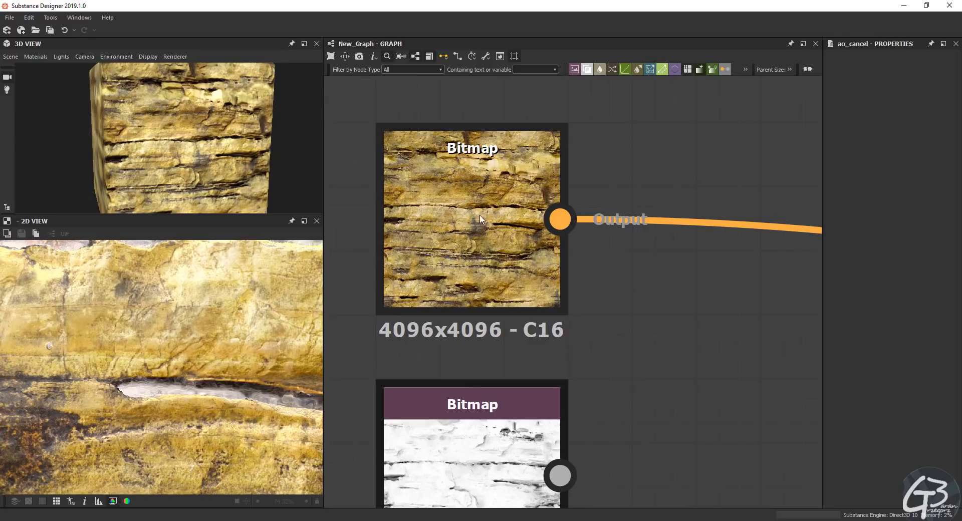
pyautogui.scroll(-2, 484, 275)
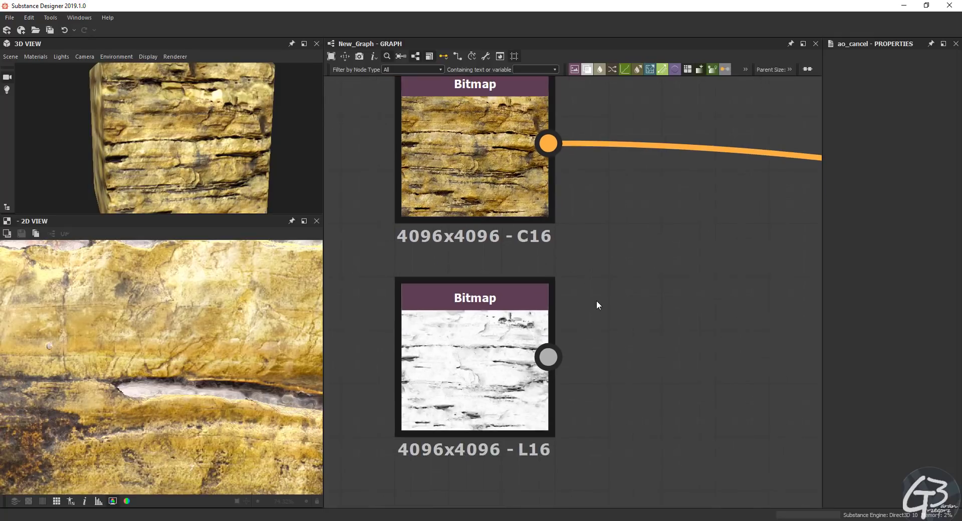
pyautogui.moveTo(607, 344); pyautogui.dragTo(620, 302, button='middle')
pyautogui.moveTo(659, 271); pyautogui.dragTo(664, 357, button='middle')
pyautogui.scroll(1, 466, 231)
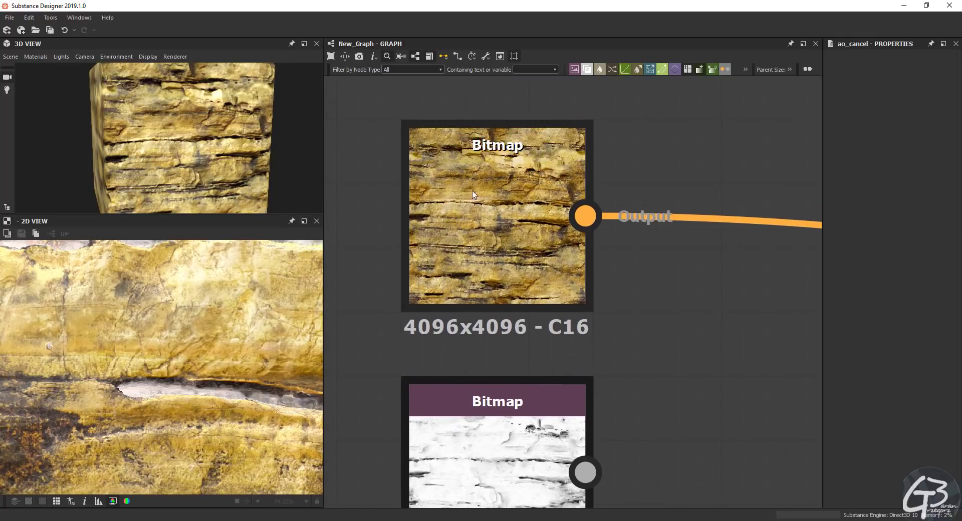
pyautogui.scroll(-3, 589, 271)
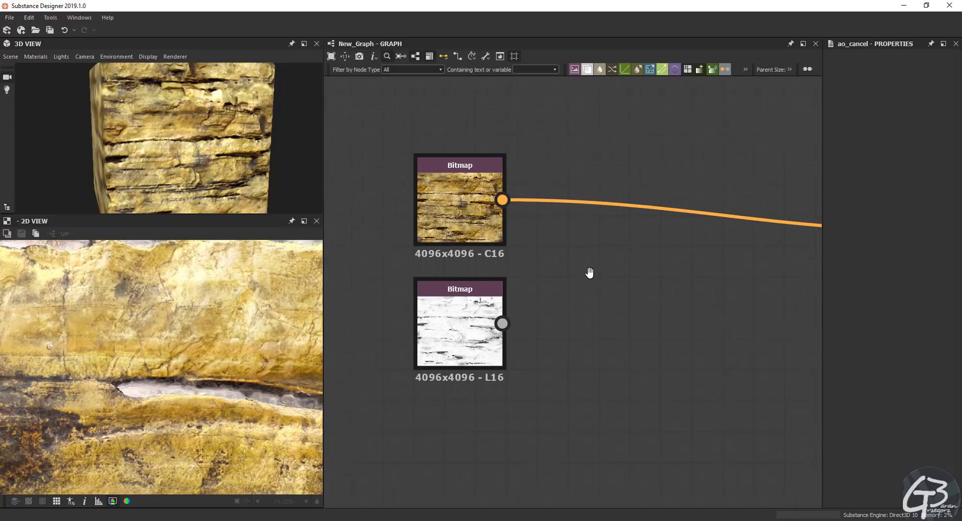
pyautogui.moveTo(590, 272)
pyautogui.mouseDown(button='middle')
pyautogui.moveTo(570, 253)
pyautogui.moveTo(593, 281)
pyautogui.mouseUp(button='middle')
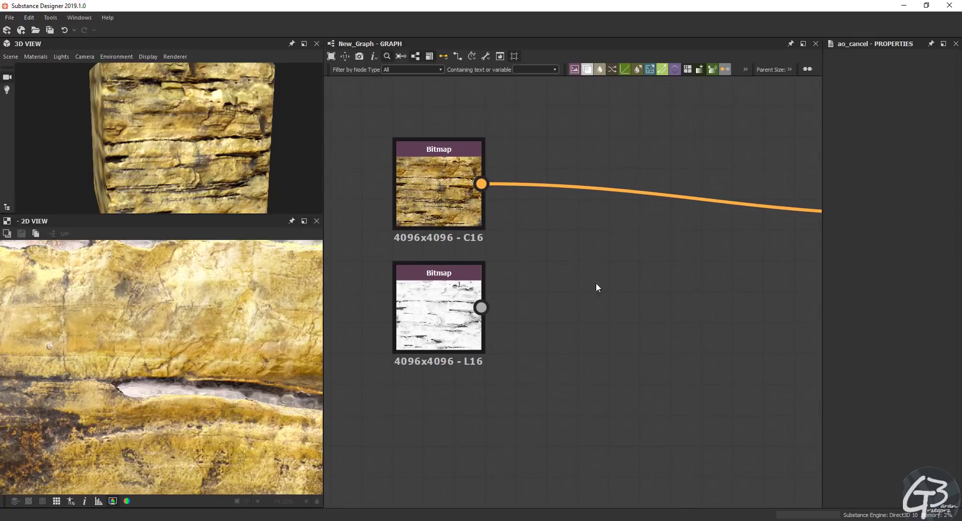
# Add a Color Equalizer node above the albedo bitmap, connect the albedo bitmap to its Input, and preview its output
pyautogui.press('space')
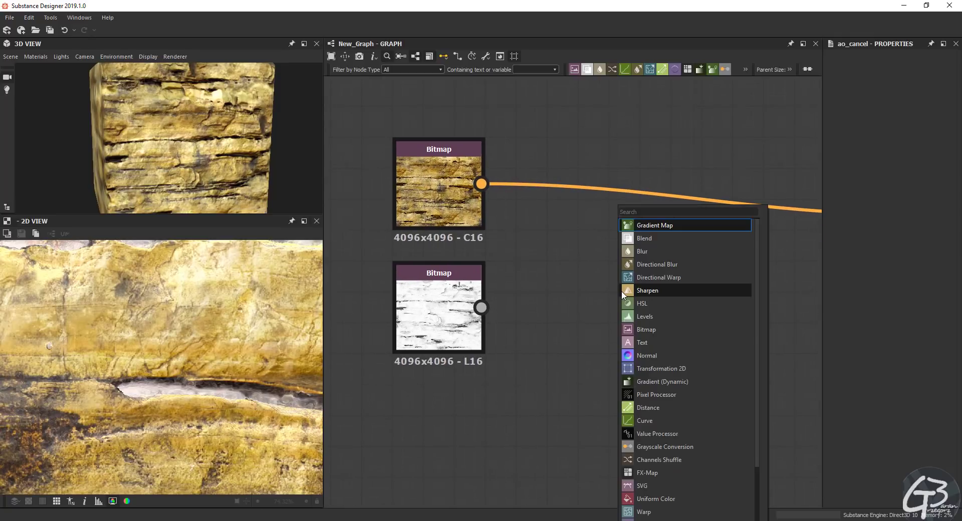
pyautogui.write('color')
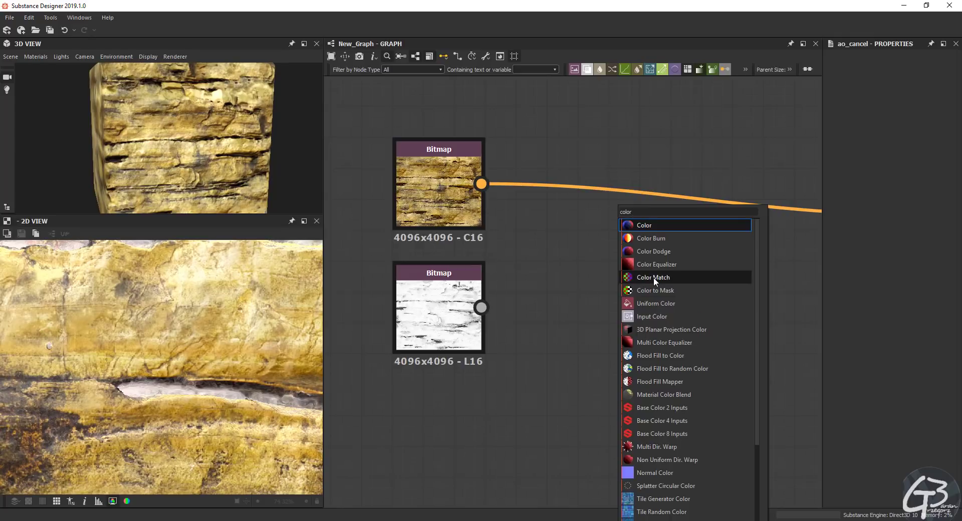
pyautogui.write(' eq')
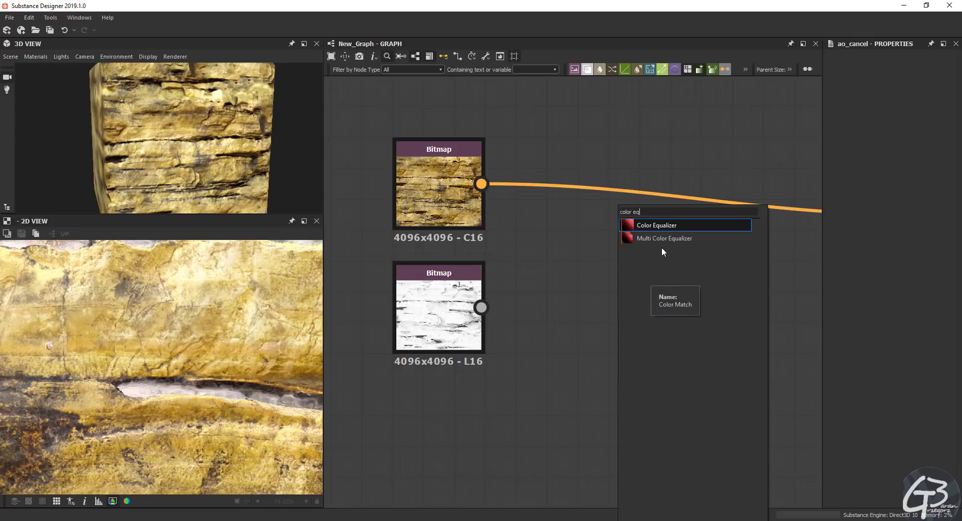
pyautogui.click(664, 225)
pyautogui.moveTo(628, 281); pyautogui.dragTo(606, 248)
pyautogui.moveTo(600, 276); pyautogui.dragTo(615, 316, button='middle')
pyautogui.moveTo(611, 299); pyautogui.dragTo(597, 177)
pyautogui.moveTo(604, 215); pyautogui.dragTo(613, 260, button='middle')
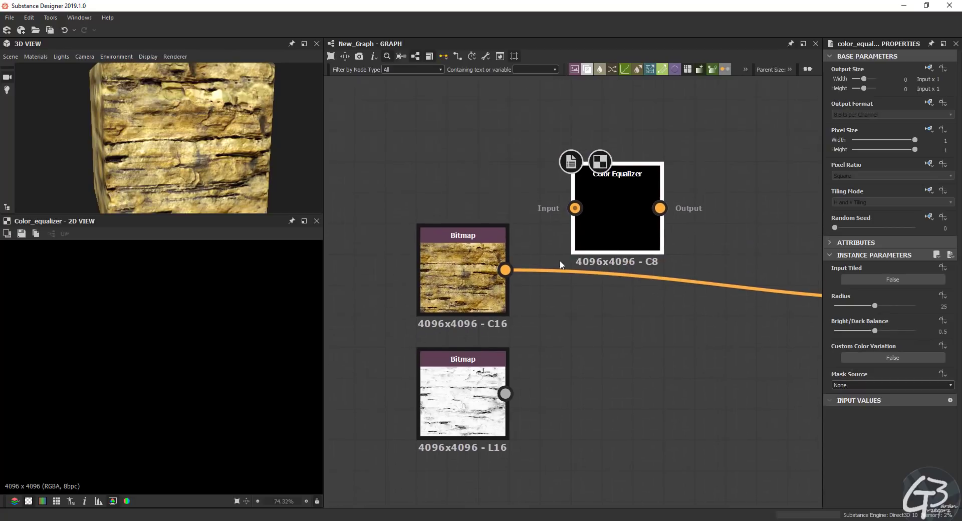
pyautogui.moveTo(506, 270); pyautogui.dragTo(575, 208)
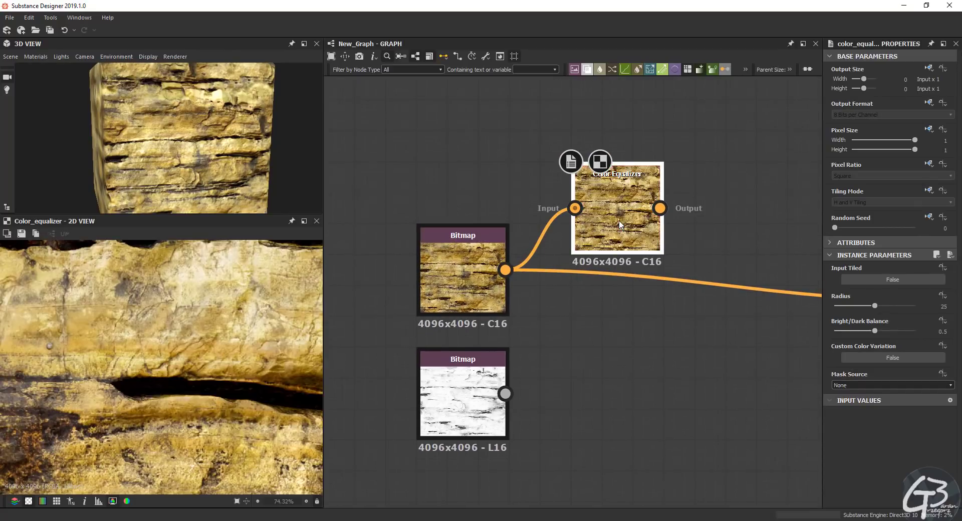
pyautogui.doubleClick(617, 219)
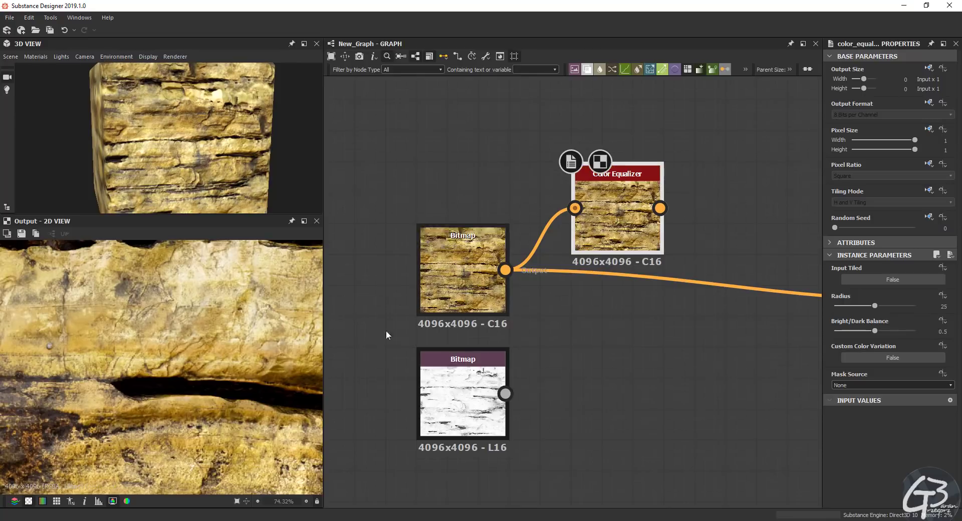
# Set the Color Equalizer's Radius to 0.3
pyautogui.scroll(-4, 192, 356)
pyautogui.moveTo(856, 305); pyautogui.dragTo(828, 304)
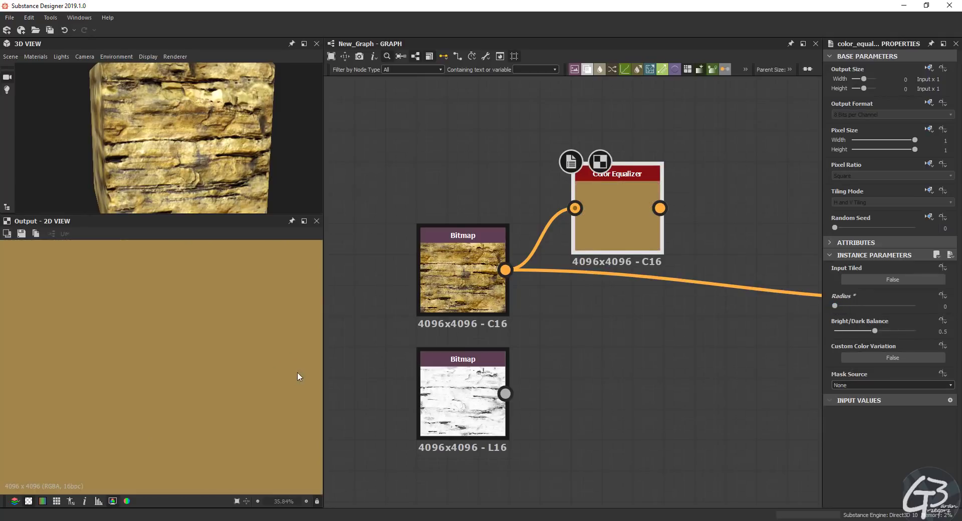
pyautogui.scroll(-5, 159, 369)
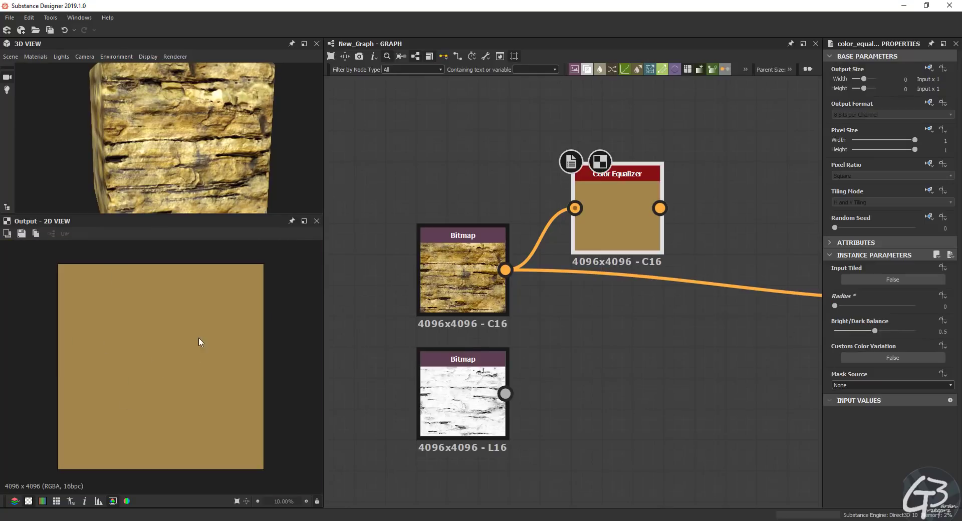
pyautogui.scroll(3, 207, 344)
pyautogui.moveTo(835, 306); pyautogui.dragTo(837, 306)
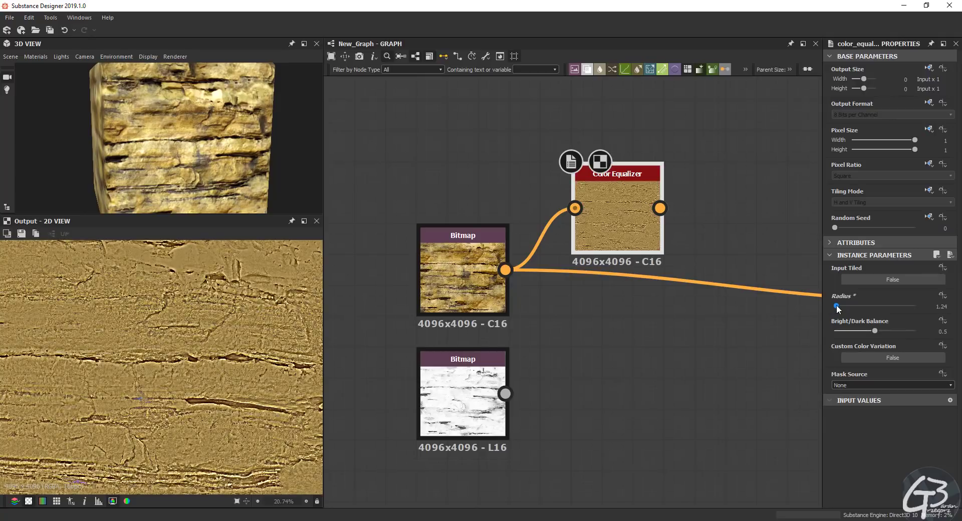
pyautogui.doubleClick(926, 307)
pyautogui.write('0.3')
pyautogui.press('Return')
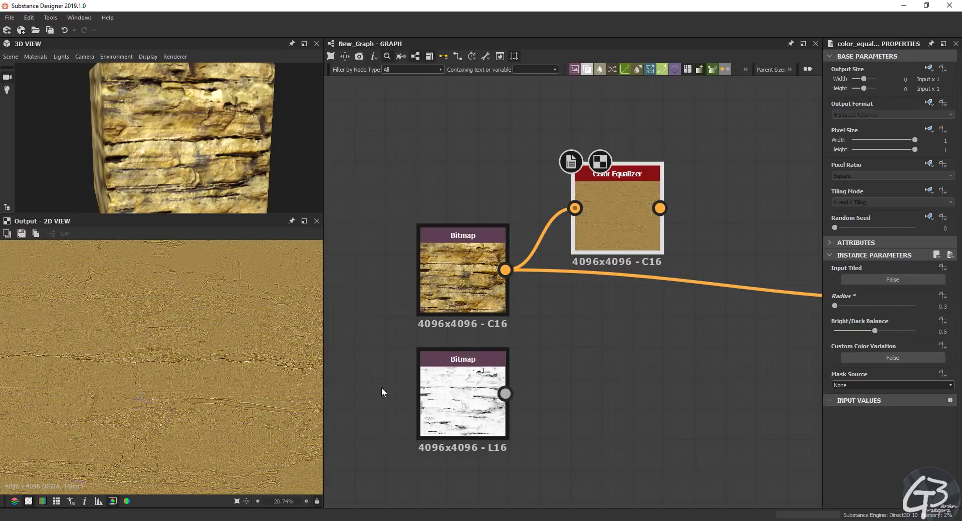
# Examine the Color Equalizer's output inside a dark rock crevice and compare it with the original albedo bitmap
pyautogui.scroll(10, 236, 351)
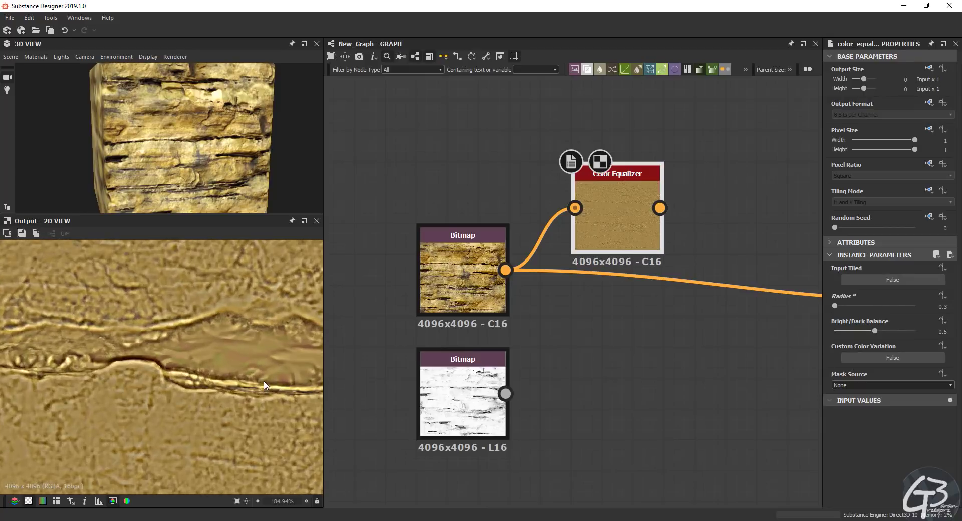
pyautogui.scroll(2, 206, 347)
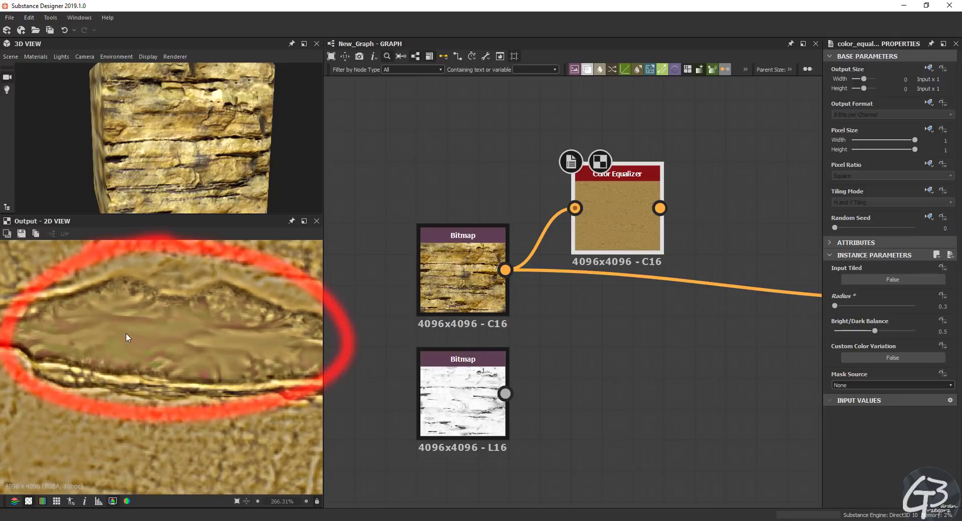
pyautogui.scroll(-3, 166, 329)
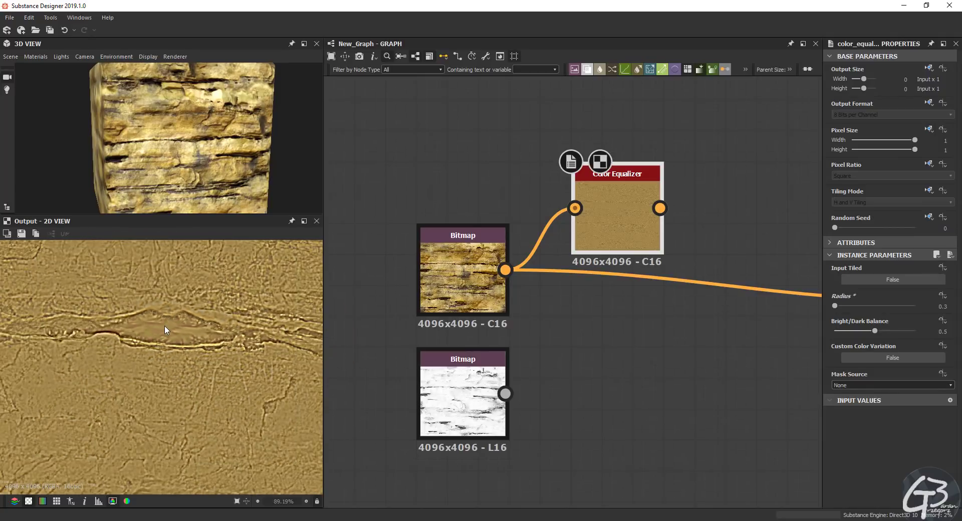
pyautogui.moveTo(613, 205); pyautogui.dragTo(618, 173, button='middle')
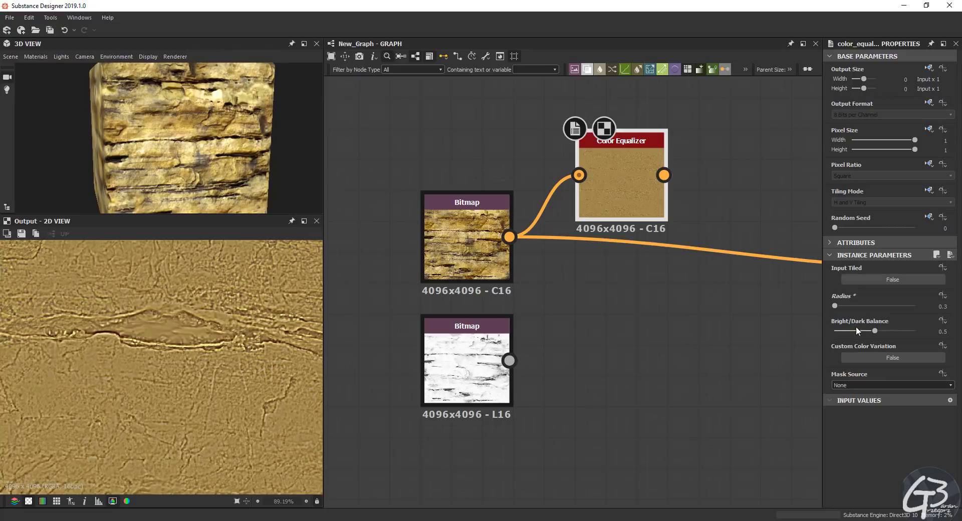
pyautogui.scroll(-3, 572, 245)
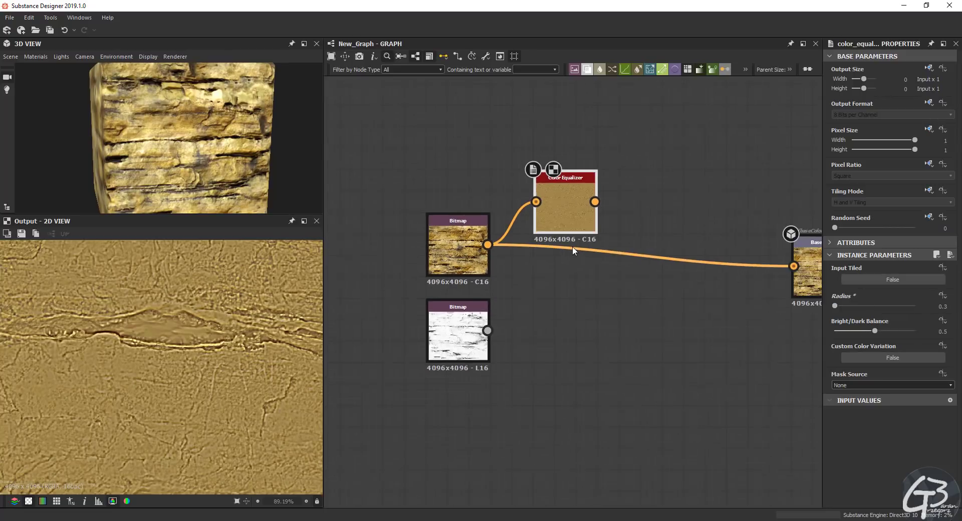
pyautogui.scroll(-2, 555, 266)
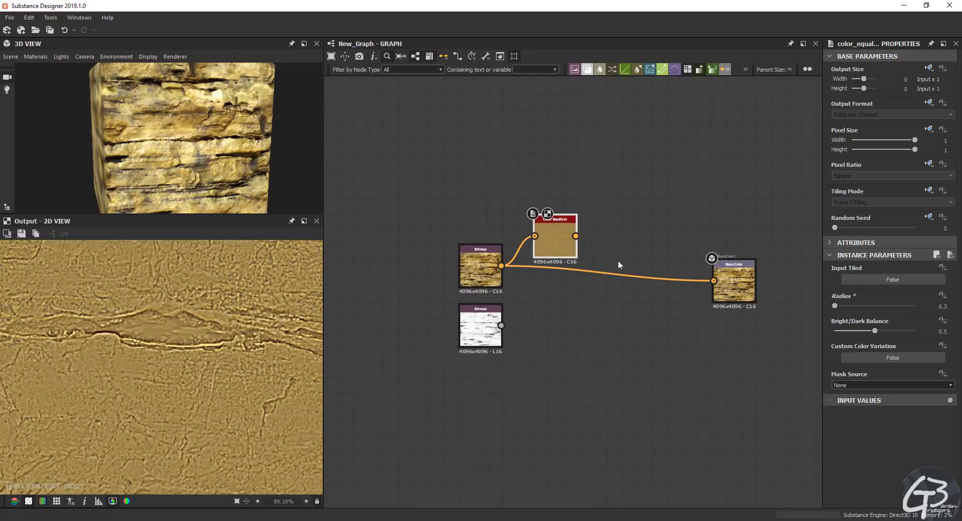
pyautogui.scroll(2, 548, 243)
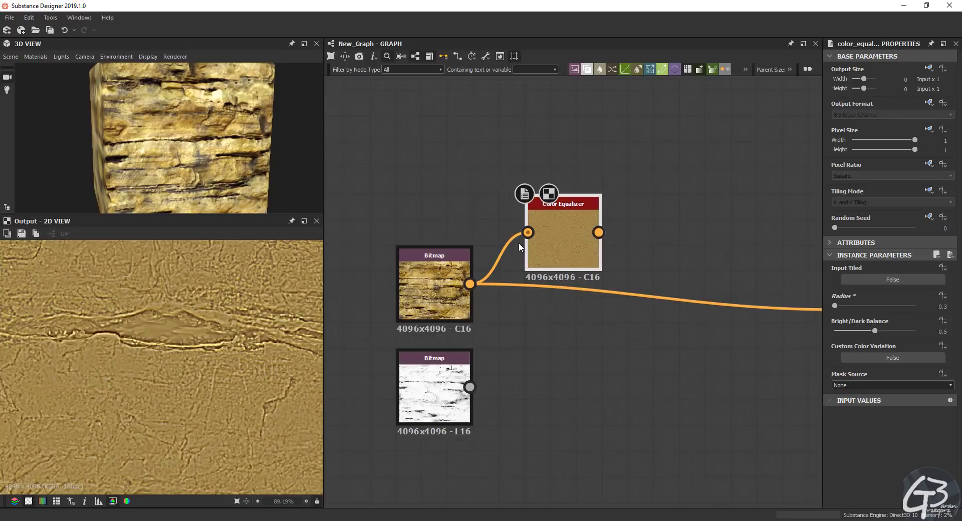
pyautogui.doubleClick(442, 285)
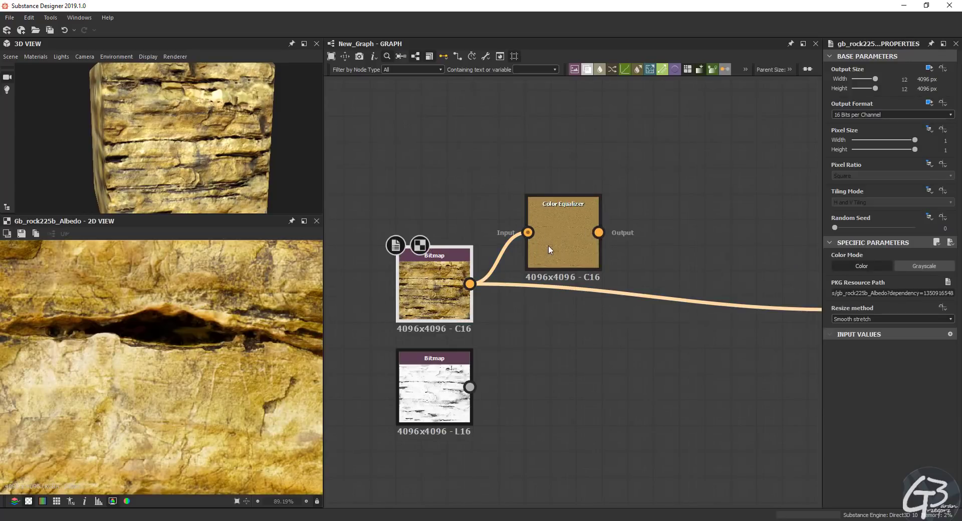
pyautogui.doubleClick(567, 233)
# Add a Blend node and connect the albedo bitmap to its Background input and the Color Equalizer output to its Foreground input
pyautogui.press('space')
pyautogui.write('blen')
pyautogui.click(723, 230)
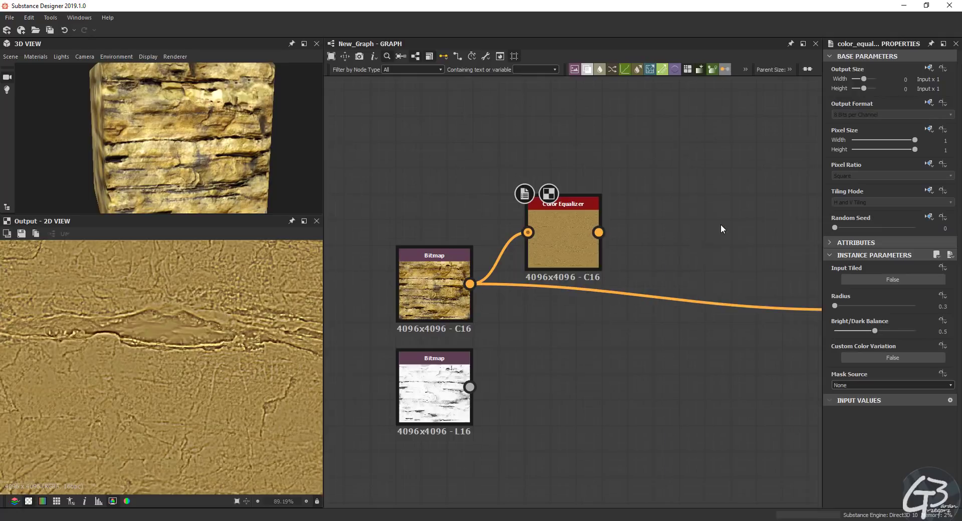
pyautogui.moveTo(666, 236); pyautogui.dragTo(666, 273)
pyautogui.moveTo(481, 290); pyautogui.dragTo(635, 289)
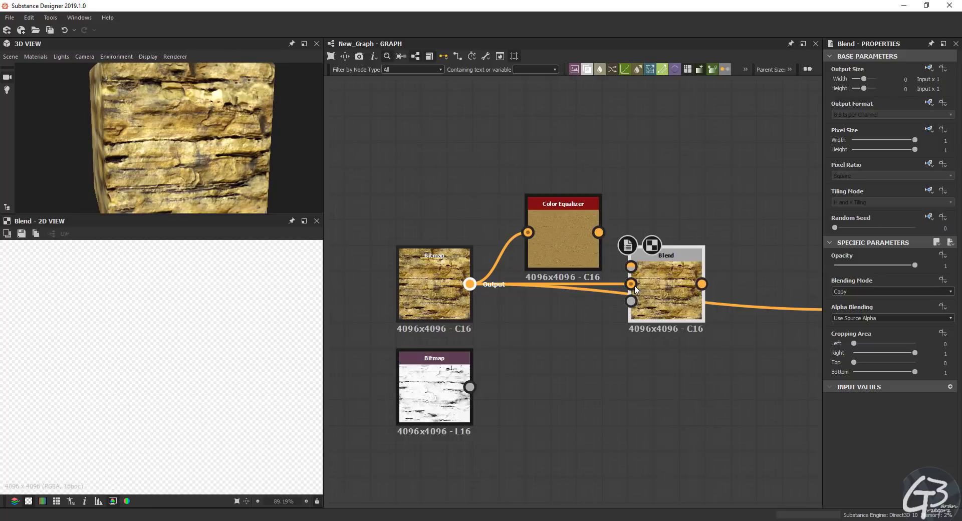
pyautogui.scroll(3, 634, 286)
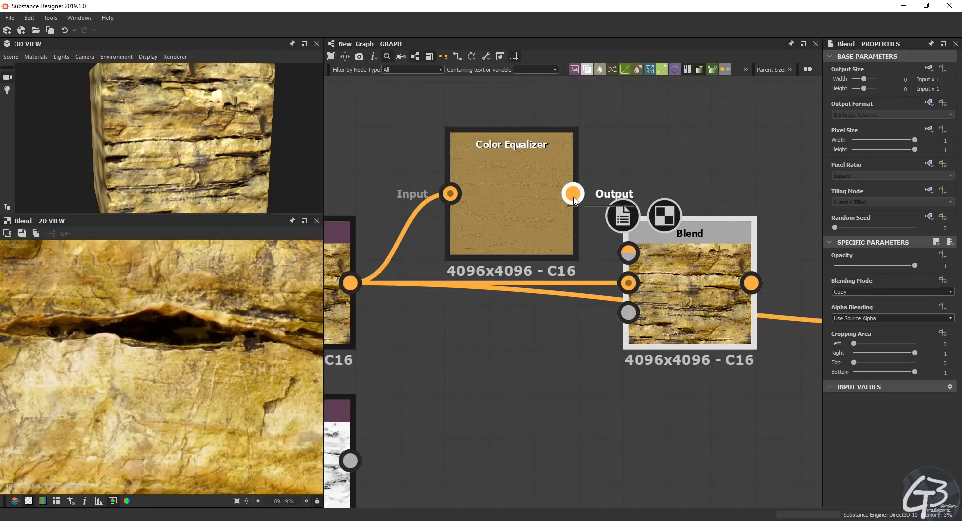
pyautogui.moveTo(573, 194); pyautogui.dragTo(628, 253)
pyautogui.scroll(-2, 644, 283)
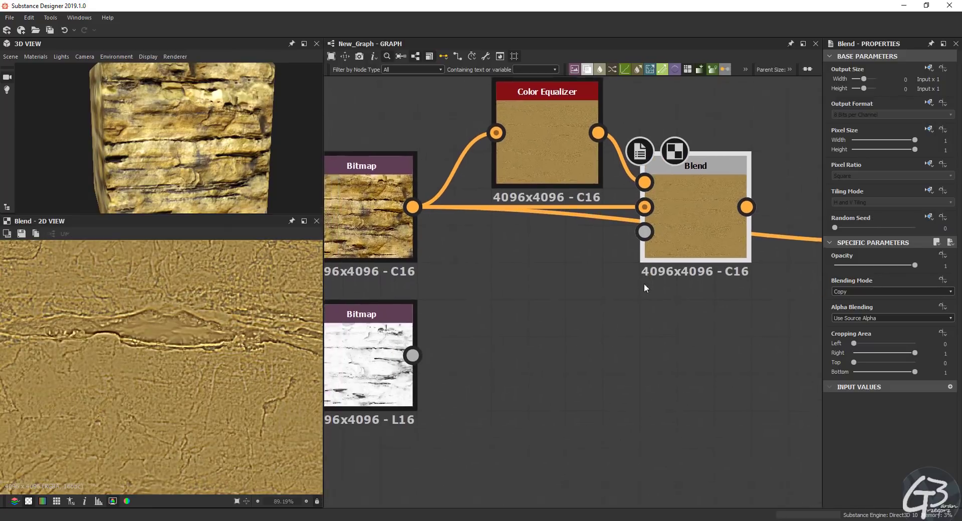
pyautogui.scroll(-1, 637, 286)
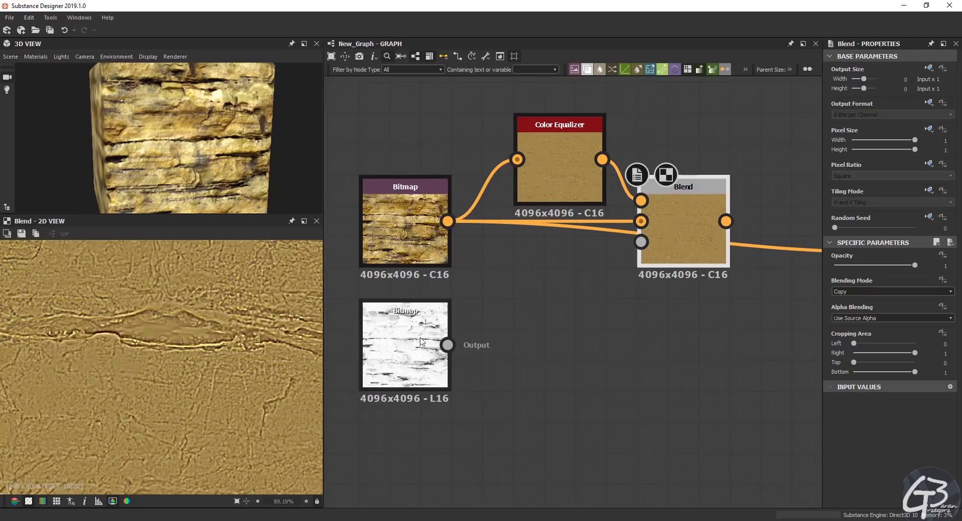
# Add an Invert Grayscale node after the ambient occlusion bitmap and feed its inverted result into the Blend node's Opacity input
pyautogui.moveTo(507, 339); pyautogui.dragTo(588, 323, button='middle')
pyautogui.scroll(4, 666, 243)
pyautogui.scroll(-4, 676, 242)
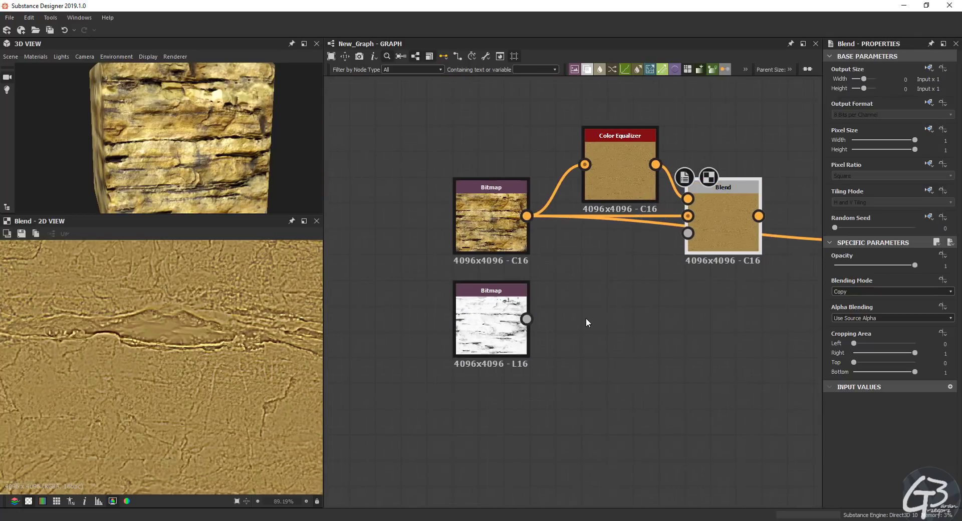
pyautogui.click(492, 322)
pyautogui.press('space')
pyautogui.write('inve')
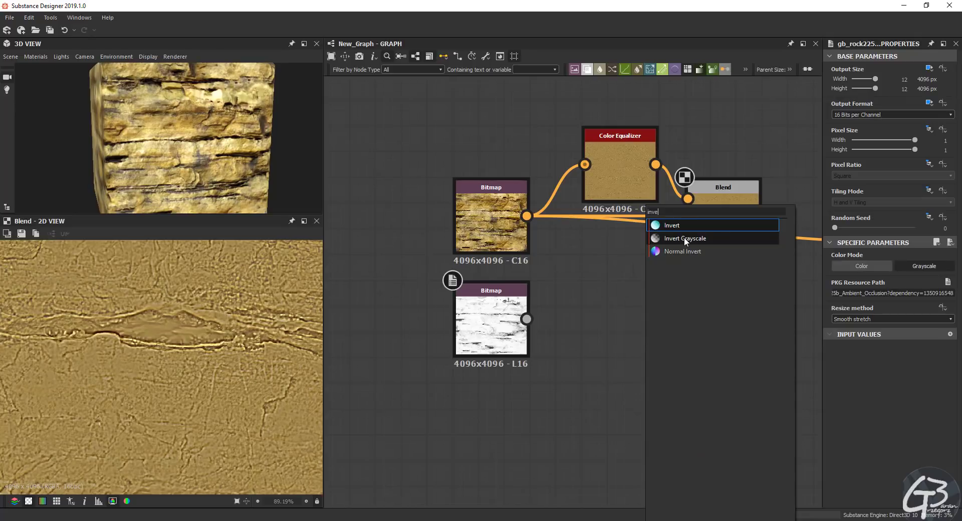
pyautogui.click(684, 239)
pyautogui.moveTo(632, 368); pyautogui.dragTo(560, 319)
pyautogui.moveTo(650, 282); pyautogui.dragTo(688, 234)
pyautogui.moveTo(745, 301); pyautogui.dragTo(701, 343, button='middle')
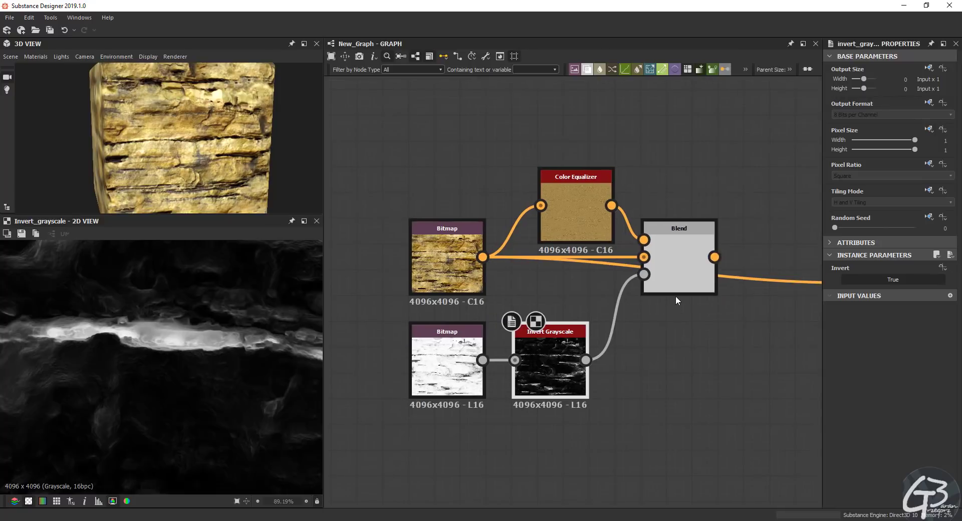
# Preview the Blend result, connect its output to the Base Color output, and place the Blend node between the bitmaps and the output
pyautogui.click(672, 261)
pyautogui.doubleClick(677, 258)
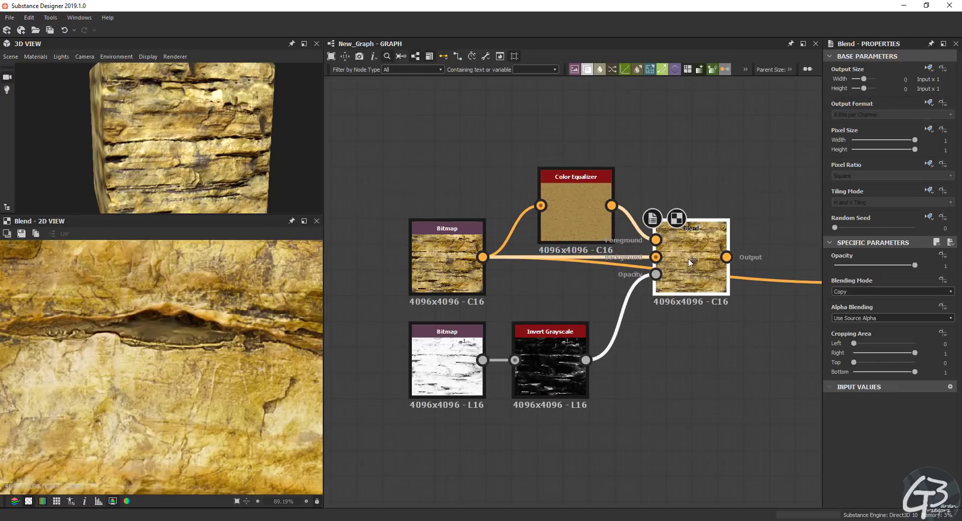
pyautogui.scroll(-3, 649, 250)
pyautogui.click(709, 261)
pyautogui.moveTo(709, 261); pyautogui.dragTo(796, 248)
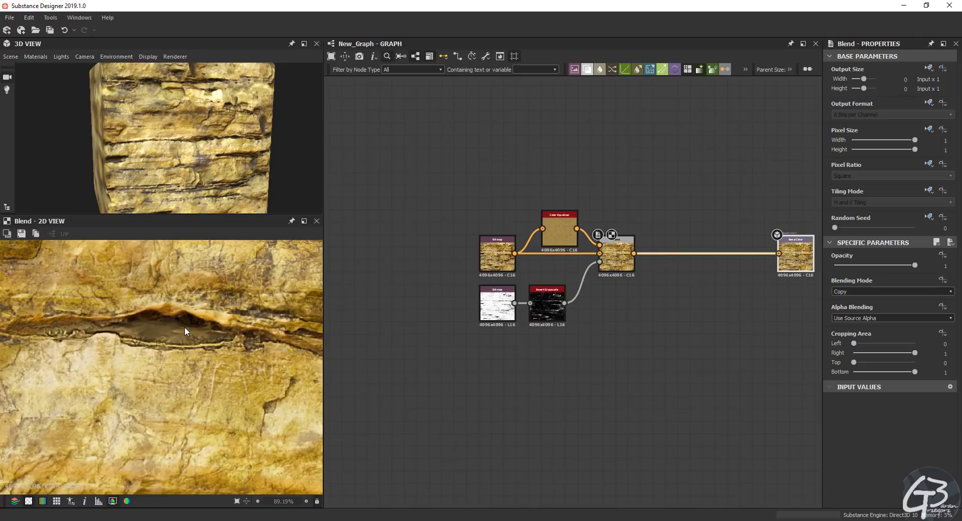
pyautogui.scroll(4, 185, 330)
pyautogui.moveTo(632, 257); pyautogui.dragTo(637, 270)
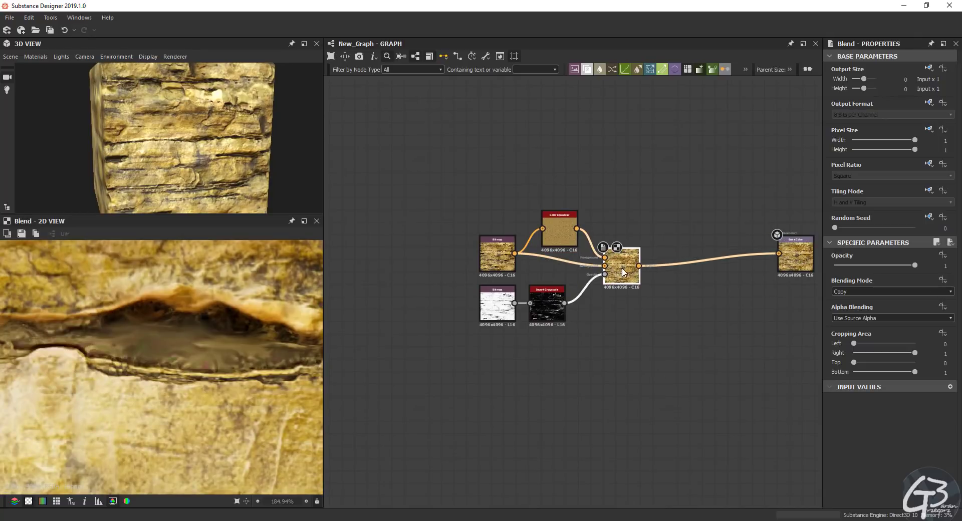
# Compare the rock's crevices with the Blend opacity at 0 and at 1 in the 2D view
pyautogui.moveTo(912, 265); pyautogui.dragTo(774, 263)
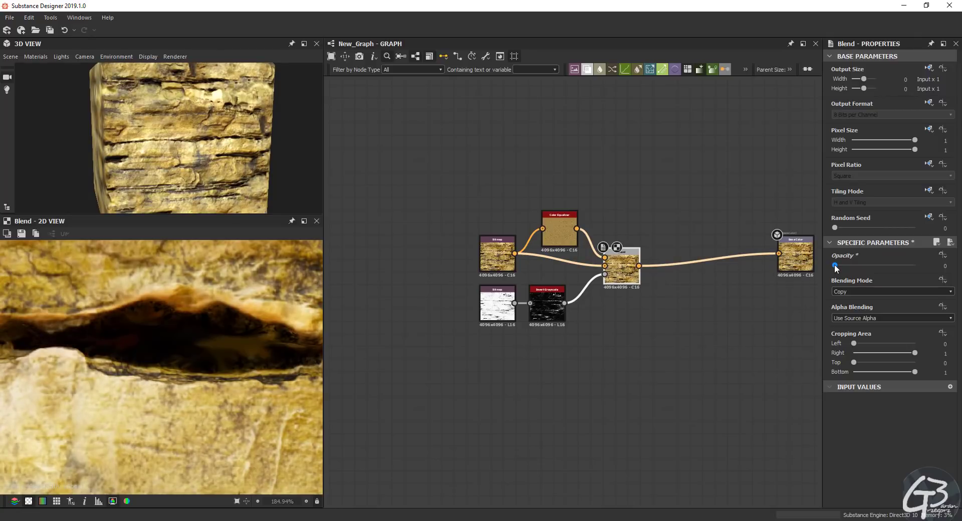
pyautogui.moveTo(834, 265); pyautogui.dragTo(932, 264)
pyautogui.scroll(5, 565, 235)
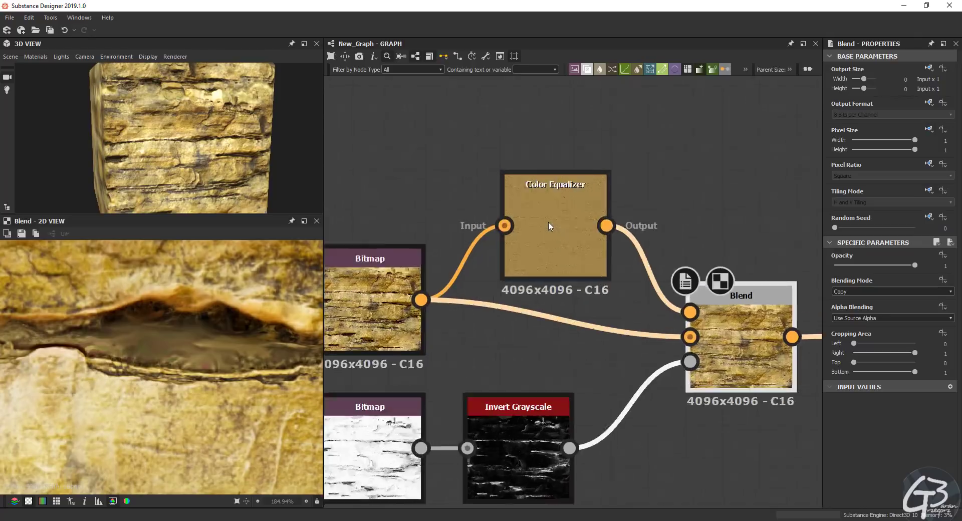
pyautogui.scroll(-5, 550, 226)
pyautogui.scroll(-5, 218, 343)
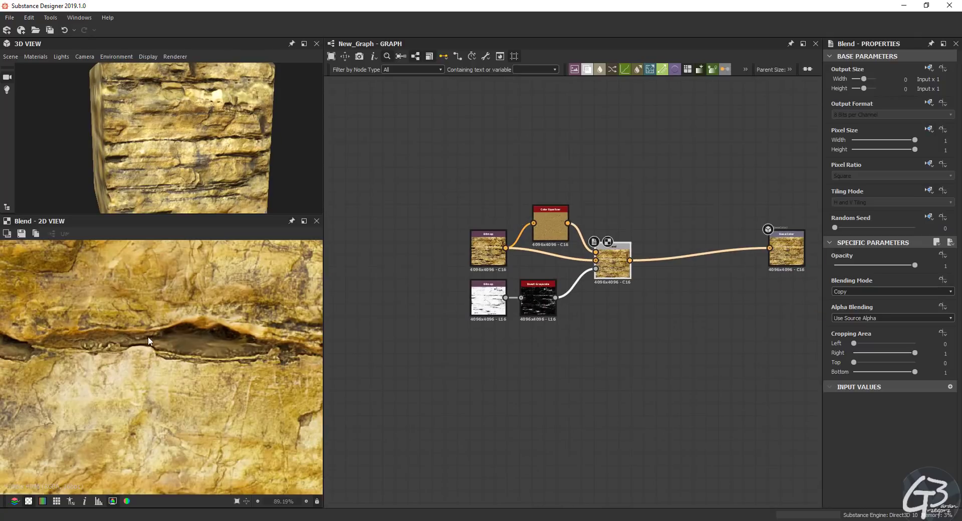
pyautogui.scroll(5, 104, 342)
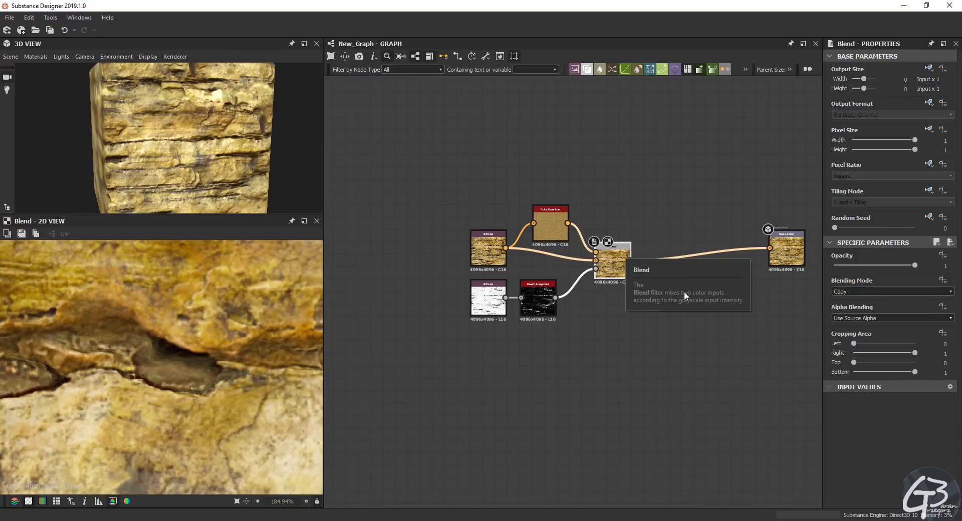
# Display the Color Equalizer node's output and parameters to examine its colors around the crevice
pyautogui.moveTo(616, 312); pyautogui.dragTo(583, 308, button='middle')
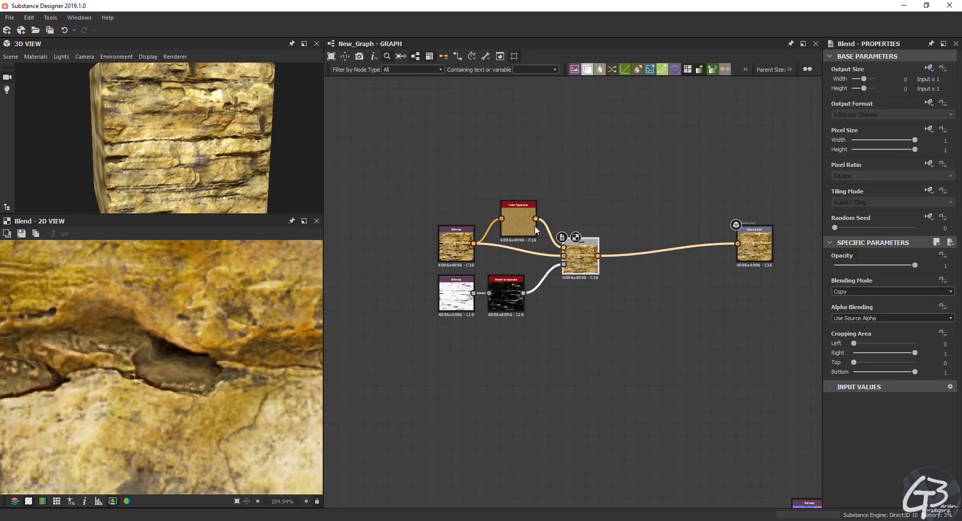
pyautogui.scroll(6, 504, 215)
pyautogui.doubleClick(474, 234)
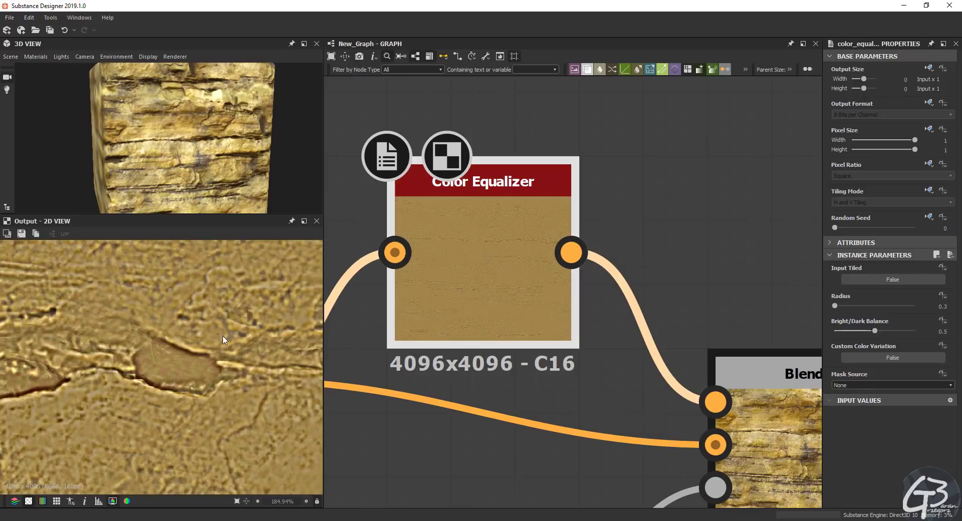
# Add a Transformation 2D node below the Blend node and feed the Blend output into its input
pyautogui.scroll(-5, 183, 383)
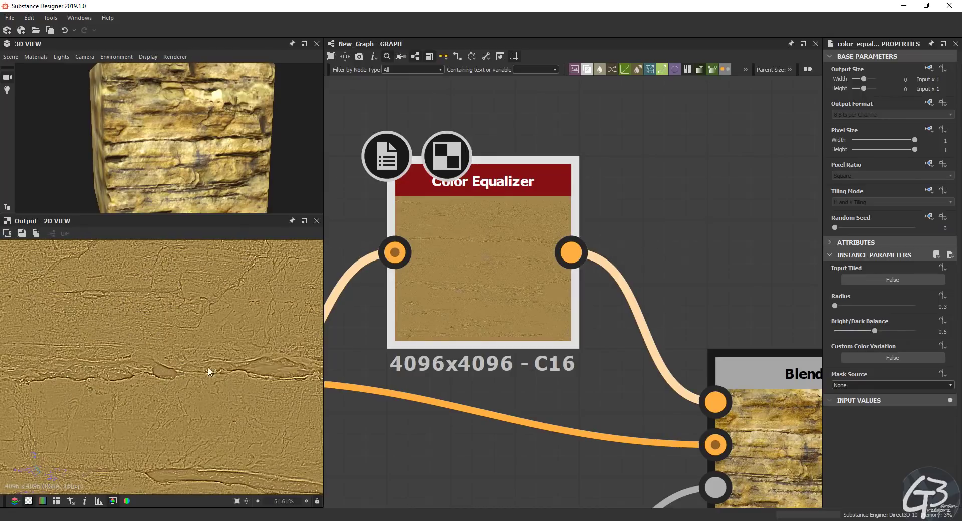
pyautogui.scroll(-5, 568, 244)
pyautogui.scroll(-2, 589, 295)
pyautogui.moveTo(608, 294); pyautogui.dragTo(534, 273, button='middle')
pyautogui.click(591, 342)
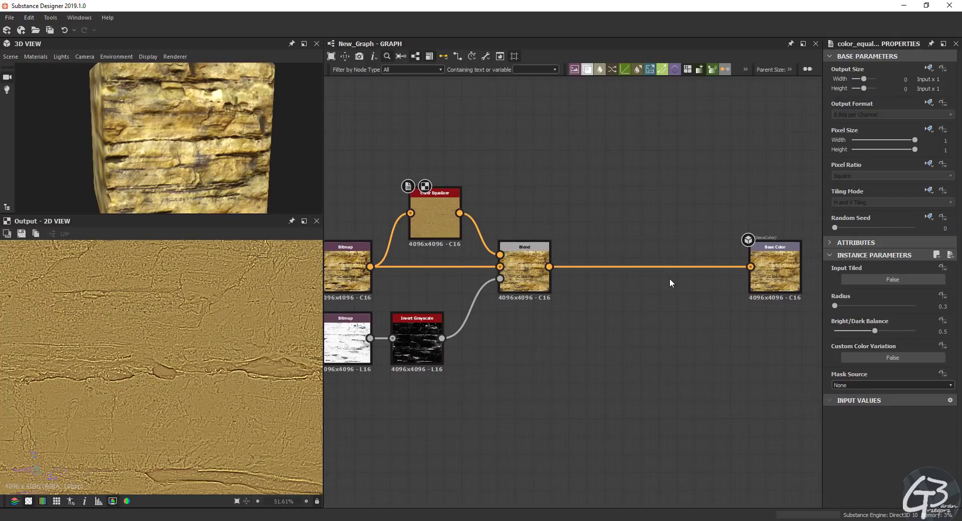
pyautogui.press('space')
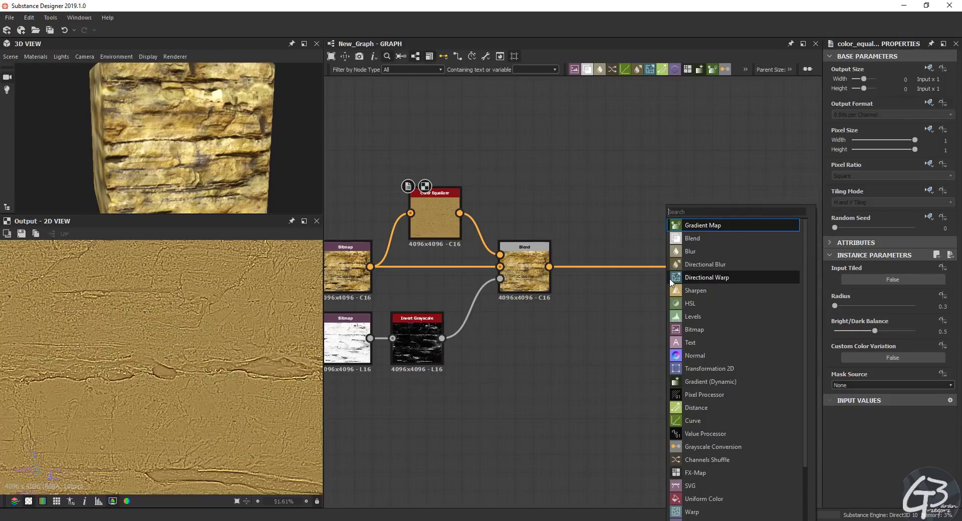
pyautogui.write('2D')
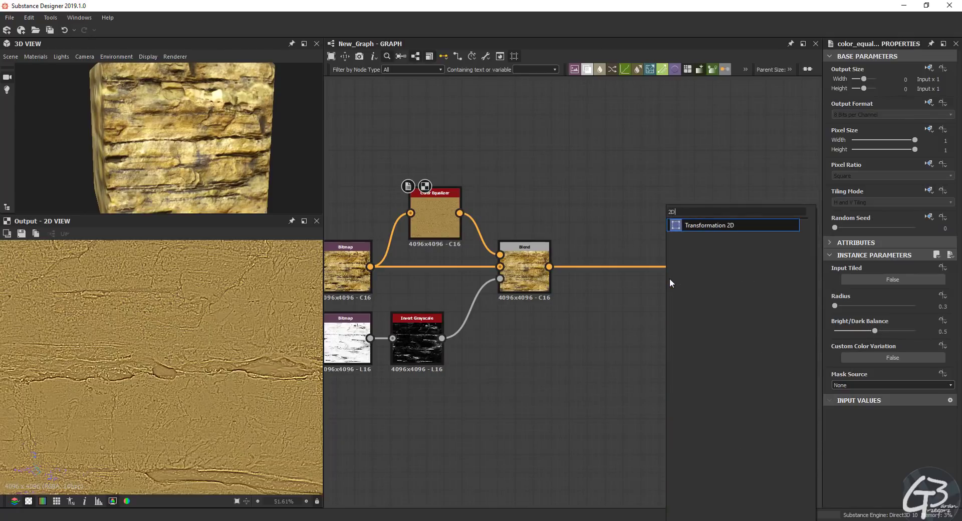
pyautogui.click(704, 226)
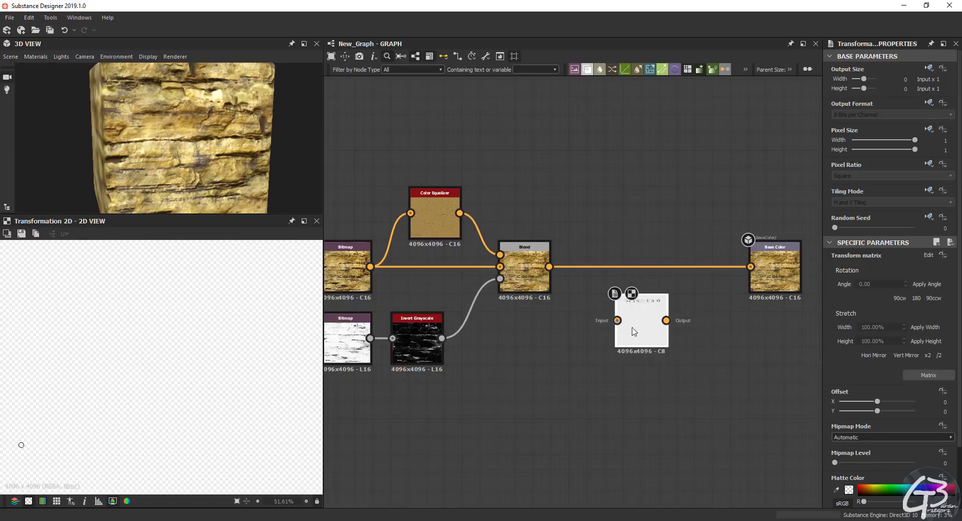
pyautogui.moveTo(549, 267); pyautogui.dragTo(589, 339)
# Move the Base Color output farther from the other nodes and add a second Blend node between it and Transformation 2D
pyautogui.moveTo(724, 355); pyautogui.dragTo(647, 354, button='middle')
pyautogui.moveTo(698, 270); pyautogui.dragTo(762, 262)
pyautogui.moveTo(618, 313); pyautogui.dragTo(640, 318, button='middle')
pyautogui.click(641, 311)
pyautogui.press('space')
pyautogui.write('blend')
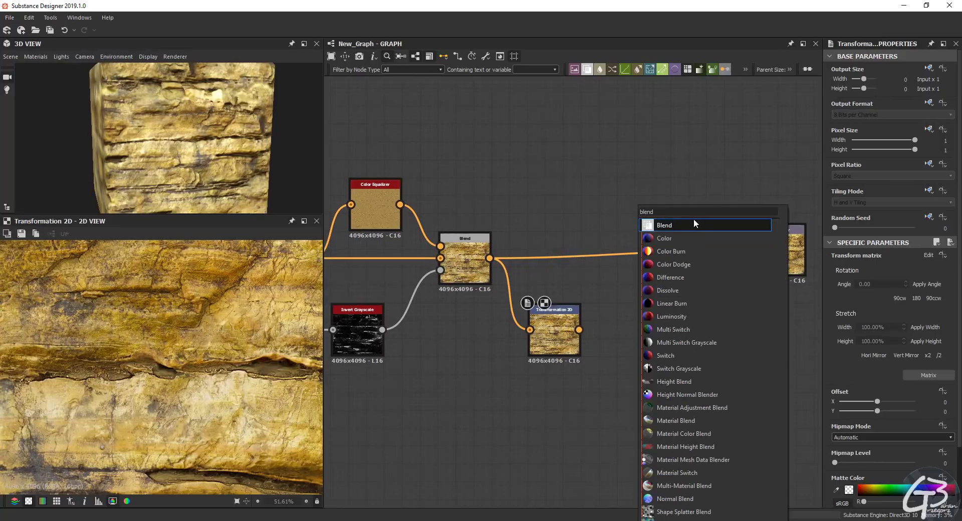
pyautogui.press('Escape')
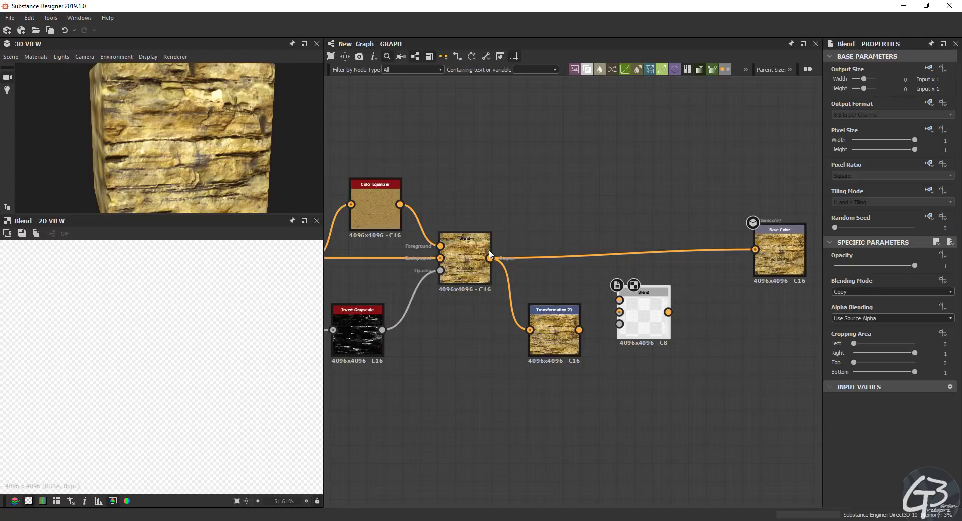
# Wire Transformation 2D, the first Blend and Invert Grayscale into the second Blend's Foreground, Background and Opacity, and its output into Base Color
pyautogui.moveTo(490, 258); pyautogui.dragTo(620, 300)
pyautogui.moveTo(640, 313); pyautogui.dragTo(633, 224)
pyautogui.moveTo(407, 328); pyautogui.dragTo(450, 328, button='middle')
pyautogui.moveTo(426, 330); pyautogui.dragTo(656, 234)
pyautogui.moveTo(688, 230); pyautogui.dragTo(691, 282)
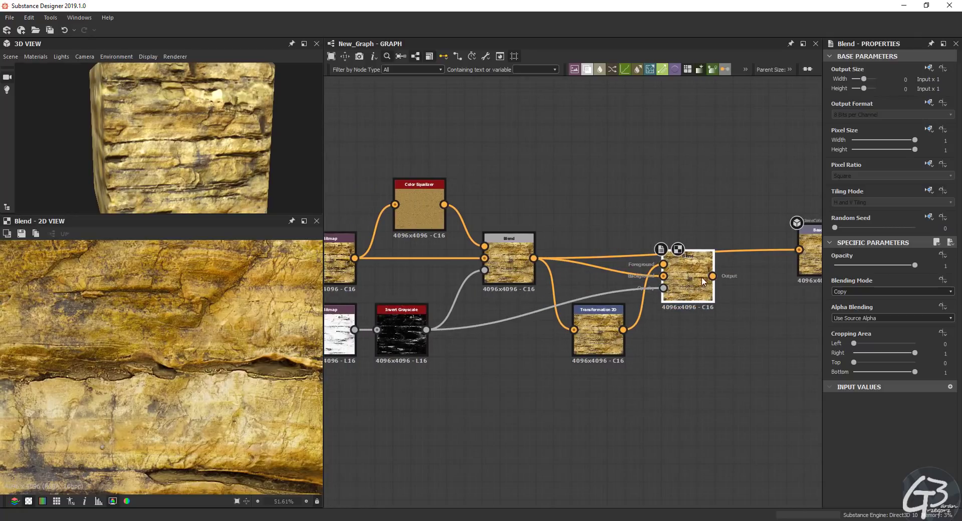
pyautogui.moveTo(800, 251); pyautogui.dragTo(800, 249)
pyautogui.moveTo(691, 277)
pyautogui.mouseDown()
pyautogui.moveTo(691, 248)
pyautogui.moveTo(691, 269)
pyautogui.mouseUp()
# Preview the Transformation 2D result and offset its image to about X -0.37 and Y -0.04
pyautogui.doubleClick(497, 261)
pyautogui.doubleClick(693, 260)
pyautogui.moveTo(655, 328); pyautogui.dragTo(617, 309, button='middle')
pyautogui.doubleClick(558, 309)
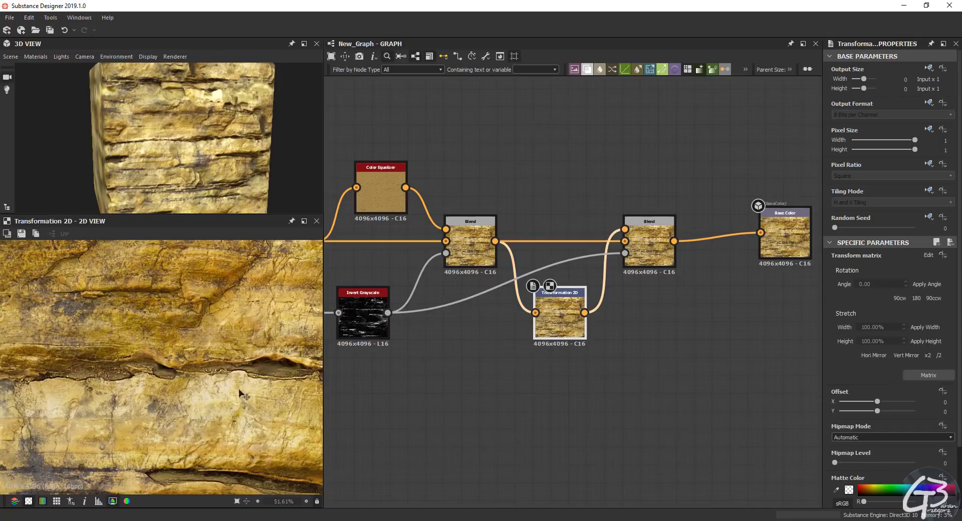
pyautogui.scroll(-10, 156, 349)
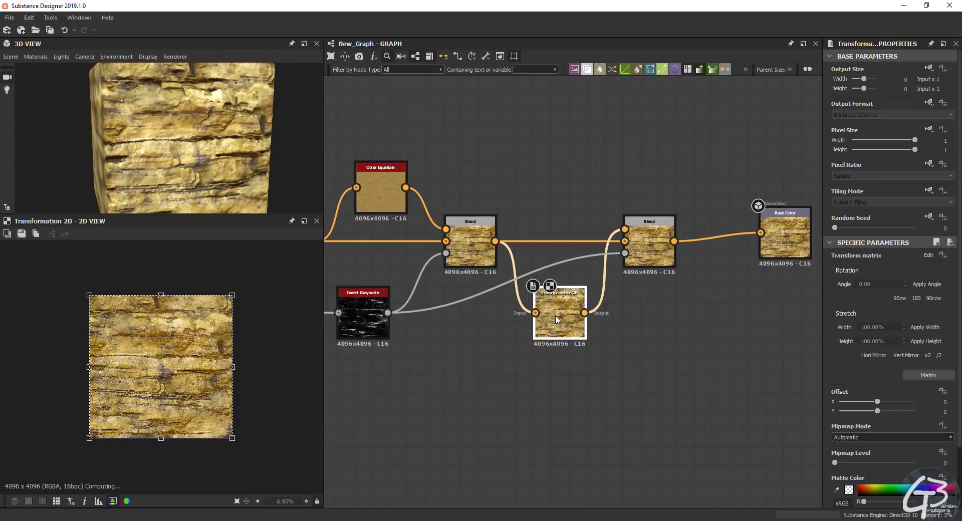
pyautogui.moveTo(172, 405); pyautogui.dragTo(217, 407)
# Preview the second Blend while adjusting the Transformation 2D offset to about X -0.31 and Y 0.09
pyautogui.scroll(4, 643, 240)
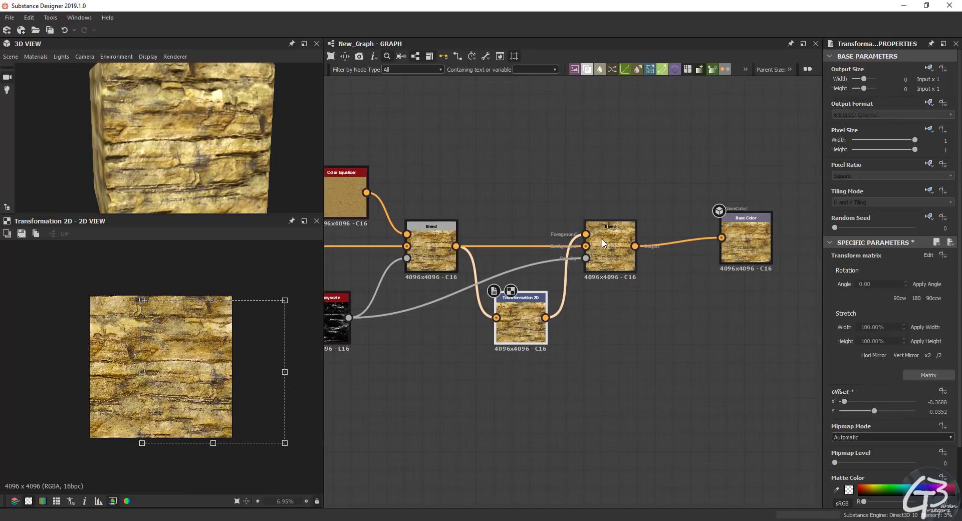
pyautogui.moveTo(590, 270); pyautogui.dragTo(613, 248, button='middle')
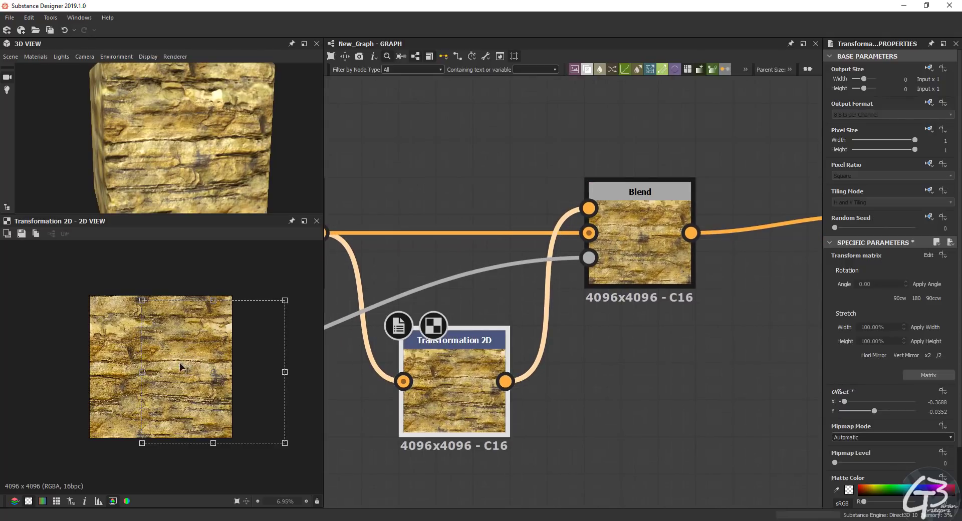
pyautogui.scroll(8, 180, 363)
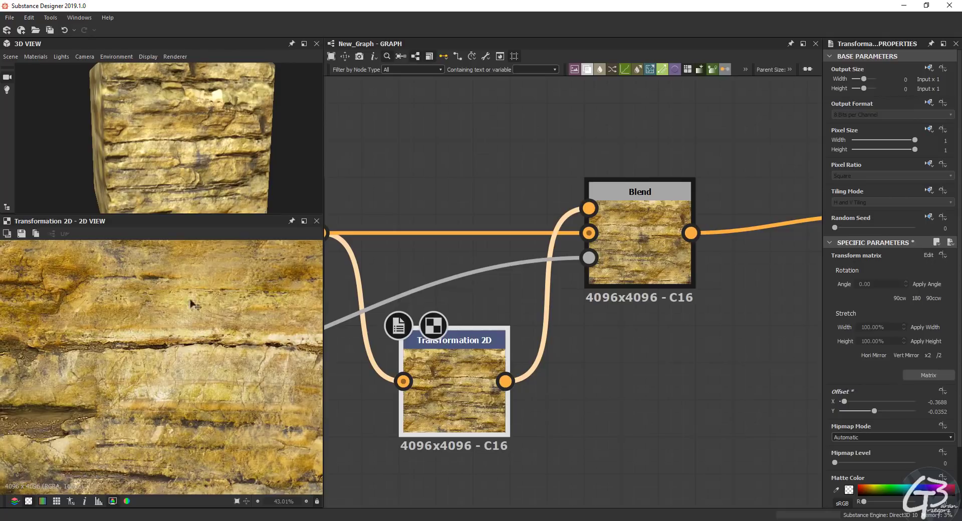
pyautogui.click(652, 273)
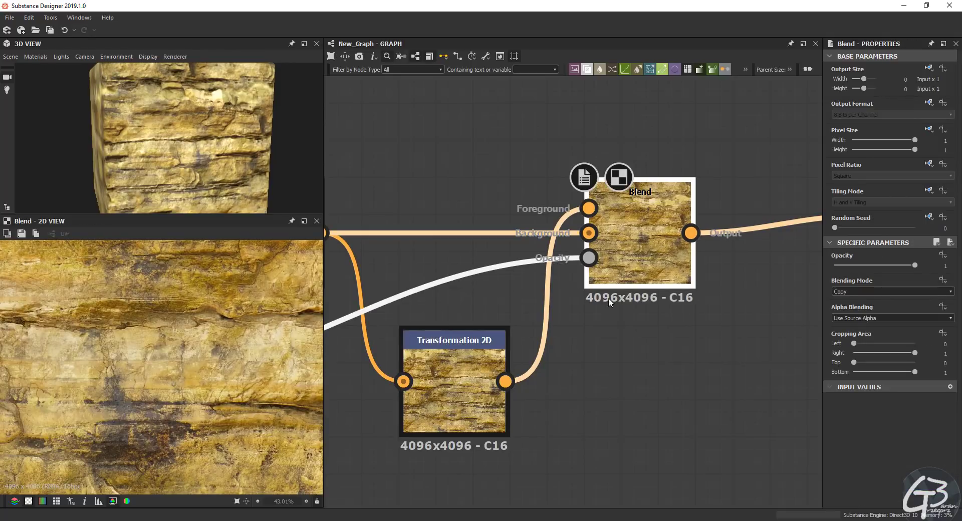
pyautogui.click(451, 377)
pyautogui.scroll(-5, 212, 359)
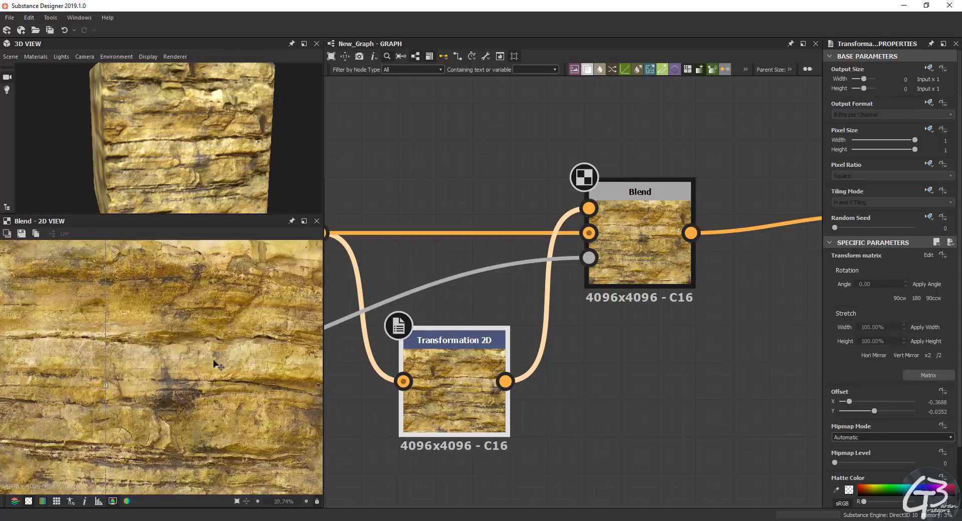
pyautogui.moveTo(185, 369); pyautogui.dragTo(211, 354)
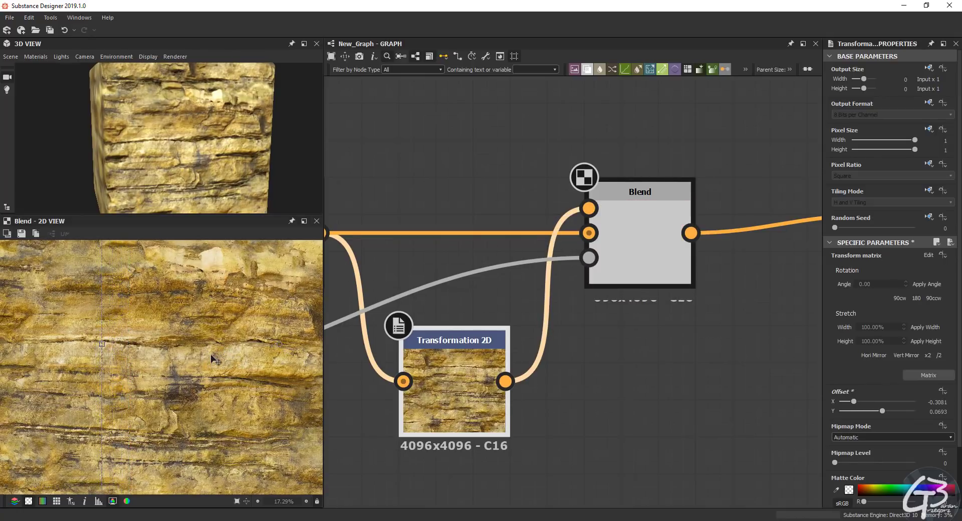
# Compare the original albedo bitmap with the Base Color output around the dark holes in the upper crevice
pyautogui.scroll(-5, 648, 335)
pyautogui.moveTo(639, 333); pyautogui.dragTo(668, 321, button='middle')
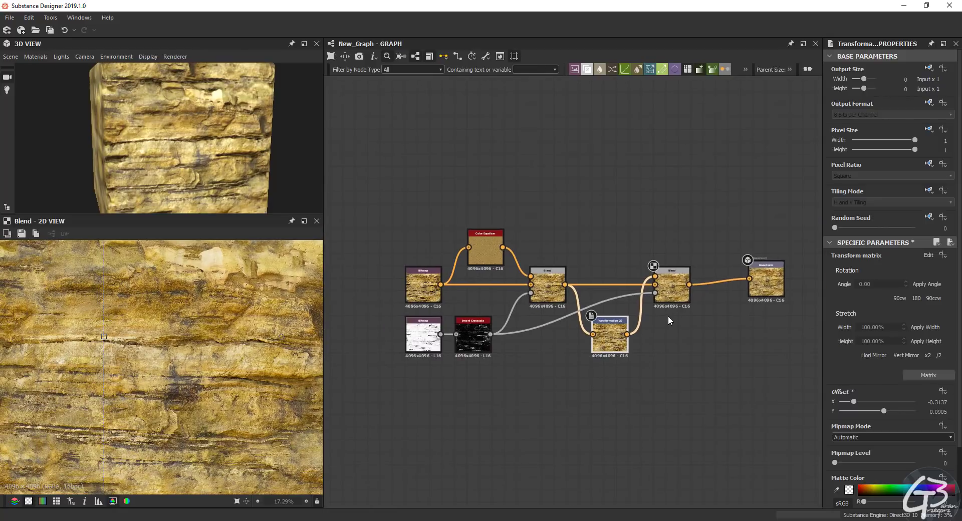
pyautogui.doubleClick(424, 289)
pyautogui.scroll(10, 199, 349)
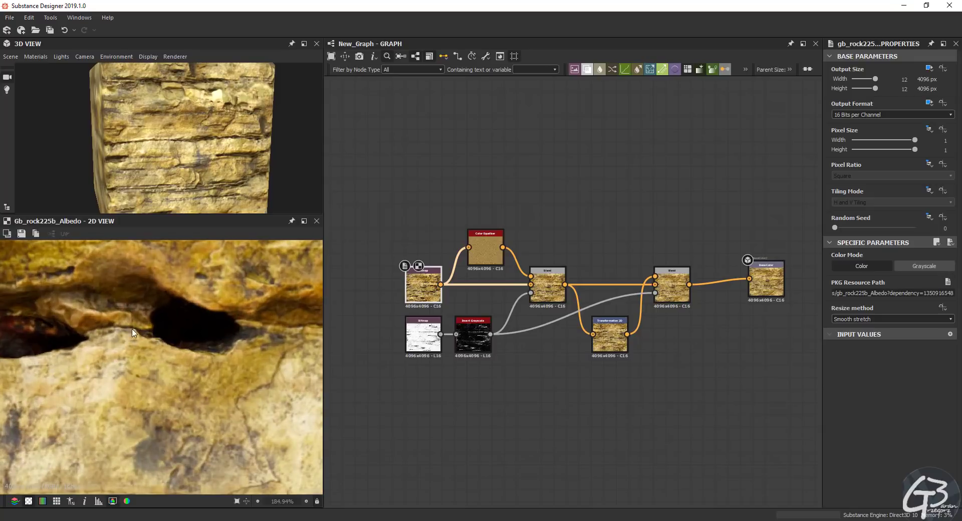
pyautogui.moveTo(125, 336); pyautogui.dragTo(243, 342, button='middle')
pyautogui.moveTo(713, 343); pyautogui.dragTo(665, 352, button='middle')
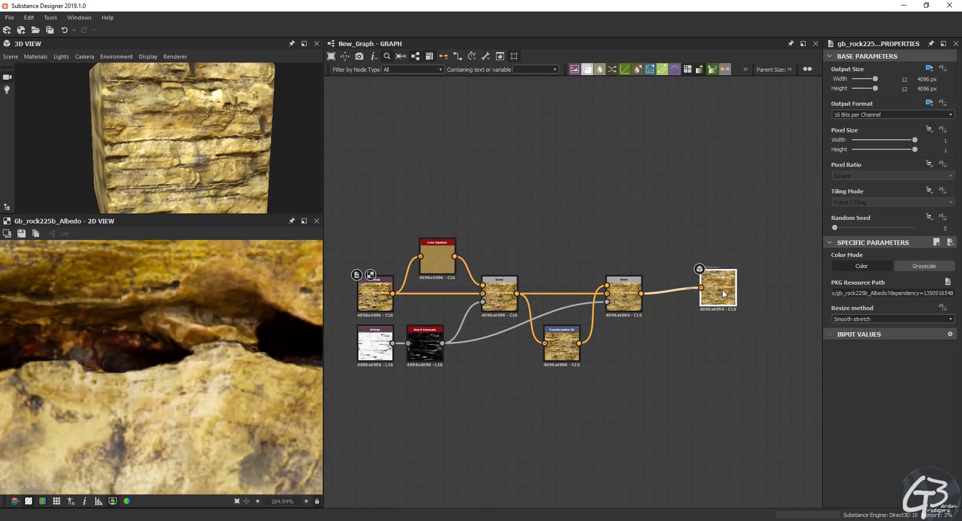
pyautogui.doubleClick(724, 294)
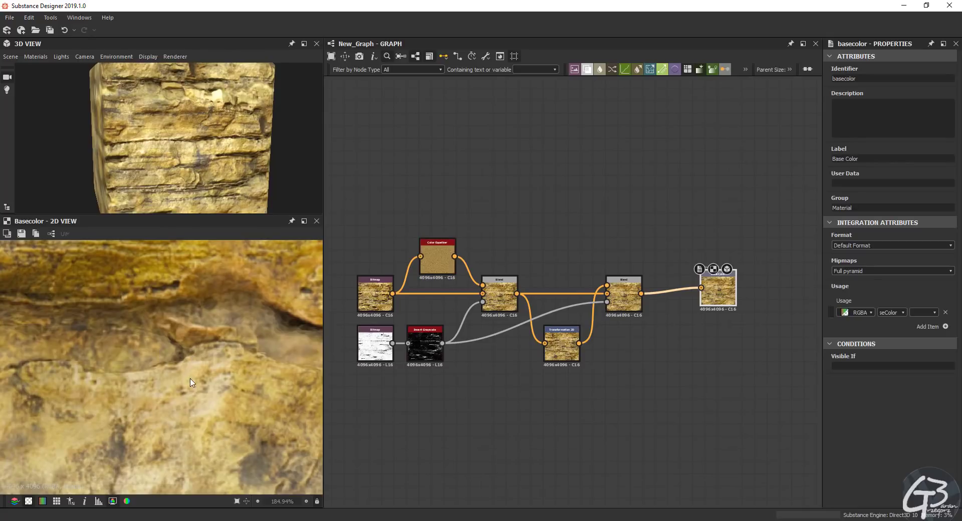
pyautogui.scroll(-8, 190, 382)
pyautogui.moveTo(529, 370); pyautogui.dragTo(561, 341, button='middle')
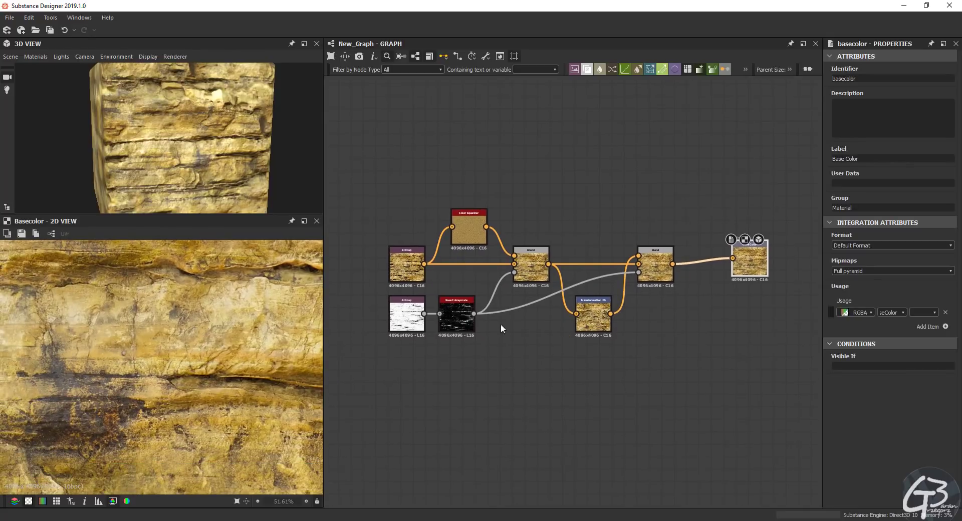
# Compare the long lower crevice in the original albedo and the Base Color output, and examine the whole corrected texture
pyautogui.moveTo(173, 402); pyautogui.dragTo(176, 276, button='middle')
pyautogui.doubleClick(407, 264)
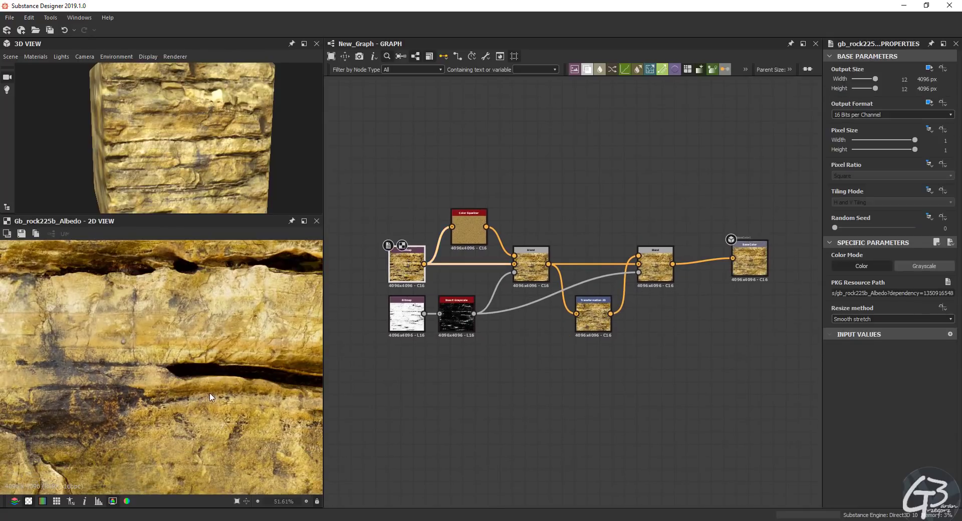
pyautogui.scroll(6, 205, 323)
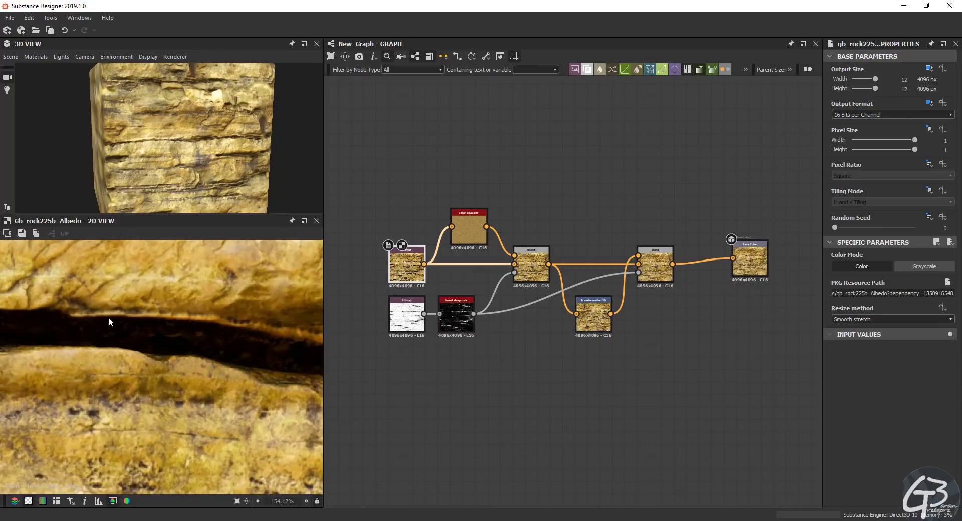
pyautogui.doubleClick(752, 264)
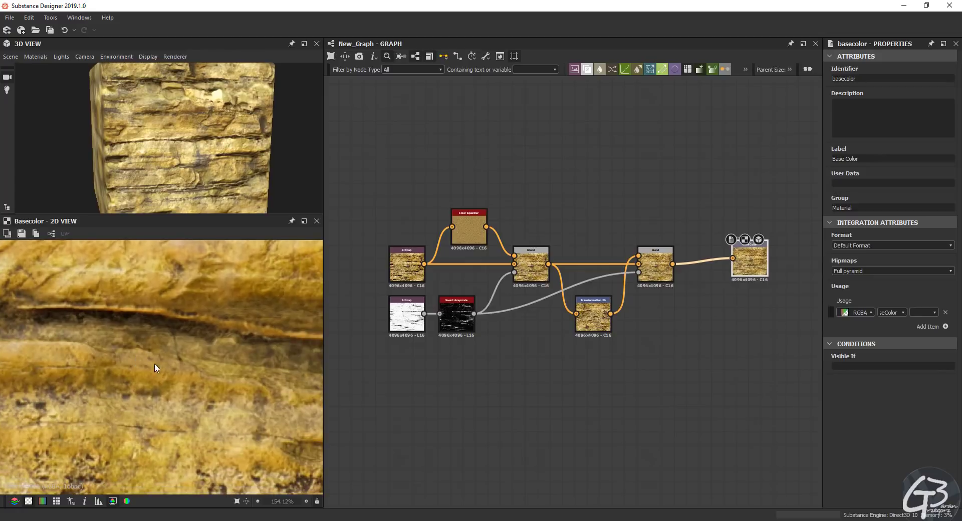
pyautogui.scroll(-5, 183, 366)
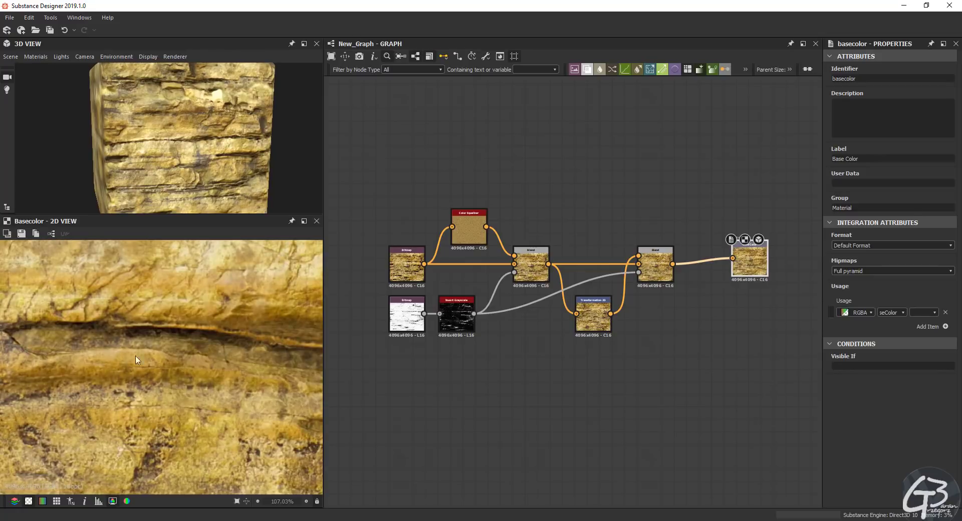
pyautogui.moveTo(741, 344); pyautogui.dragTo(717, 360, button='middle')
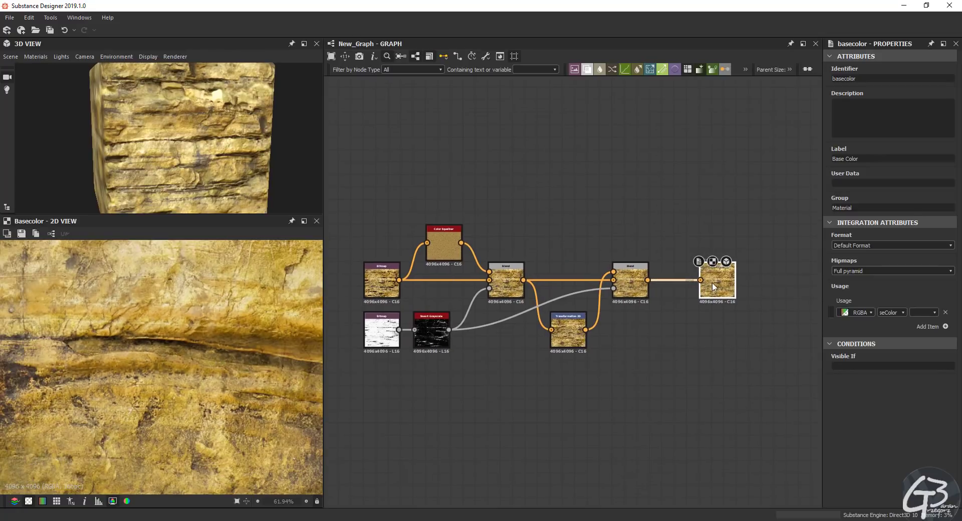
pyautogui.scroll(-10, 122, 336)
pyautogui.press('f')
pyautogui.scroll(12, 187, 377)
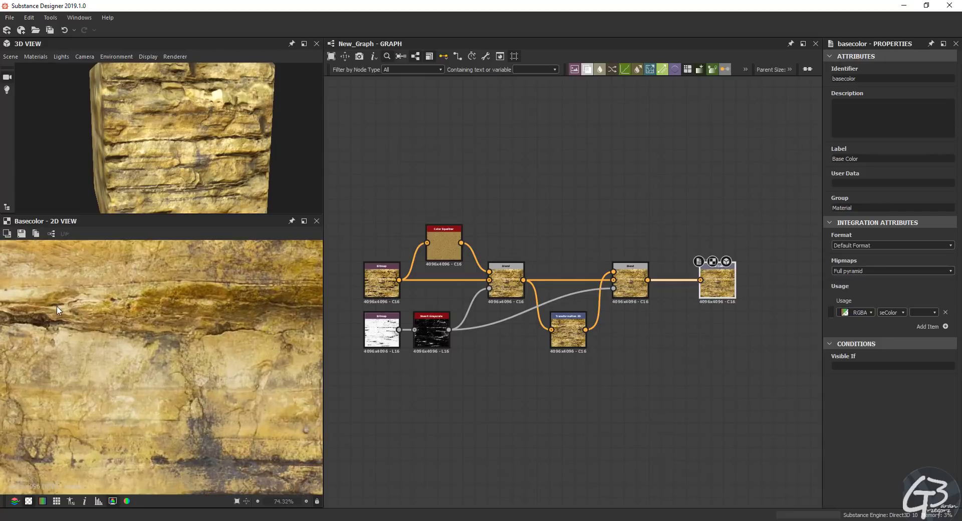
# Widen the graph view and move the two bitmap nodes together, clear of the Color Equalizer and Invert Grayscale nodes
pyautogui.scroll(-11, 203, 383)
pyautogui.moveTo(731, 363); pyautogui.dragTo(757, 341, button='middle')
pyautogui.moveTo(624, 336); pyautogui.dragTo(653, 349, button='middle')
pyautogui.scroll(-2, 407, 233)
pyautogui.scroll(3, 408, 232)
pyautogui.moveTo(375, 200); pyautogui.dragTo(479, 354)
pyautogui.moveTo(445, 273); pyautogui.dragTo(423, 227)
pyautogui.moveTo(322, 284); pyautogui.dragTo(157, 275)
pyautogui.scroll(3, 301, 216)
pyautogui.moveTo(369, 351); pyautogui.dragTo(327, 351)
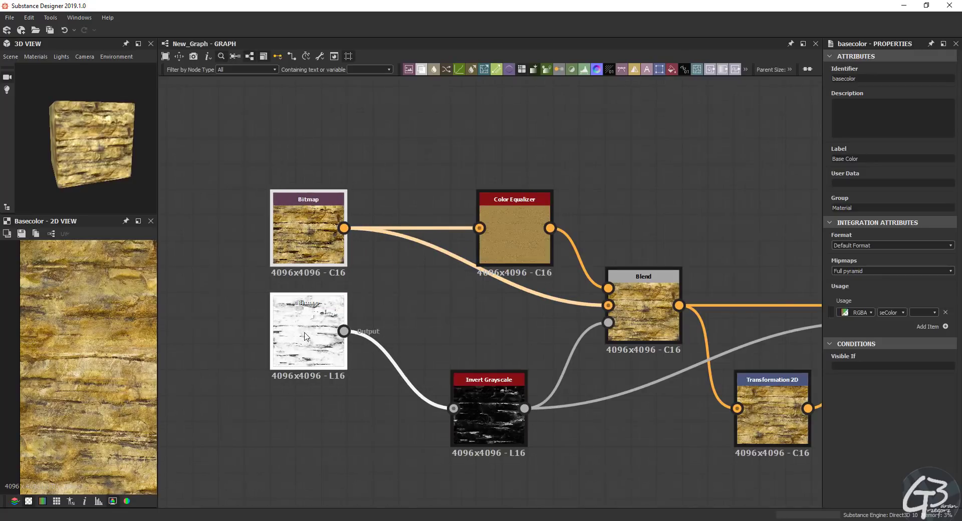
# Enclose the albedo and ambient occlusion bitmaps in a frame titled Baked Maps
pyautogui.moveTo(258, 158); pyautogui.dragTo(326, 390)
pyautogui.press('space')
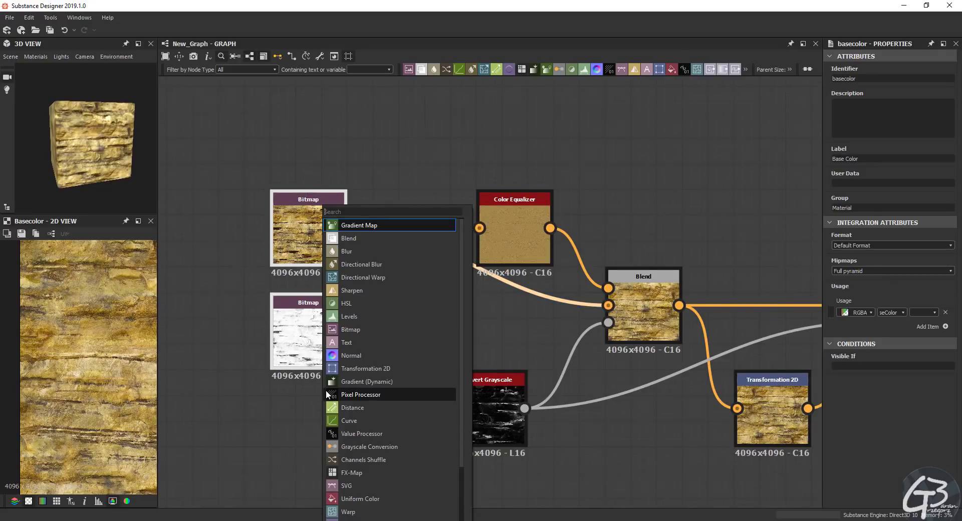
pyautogui.write('fram')
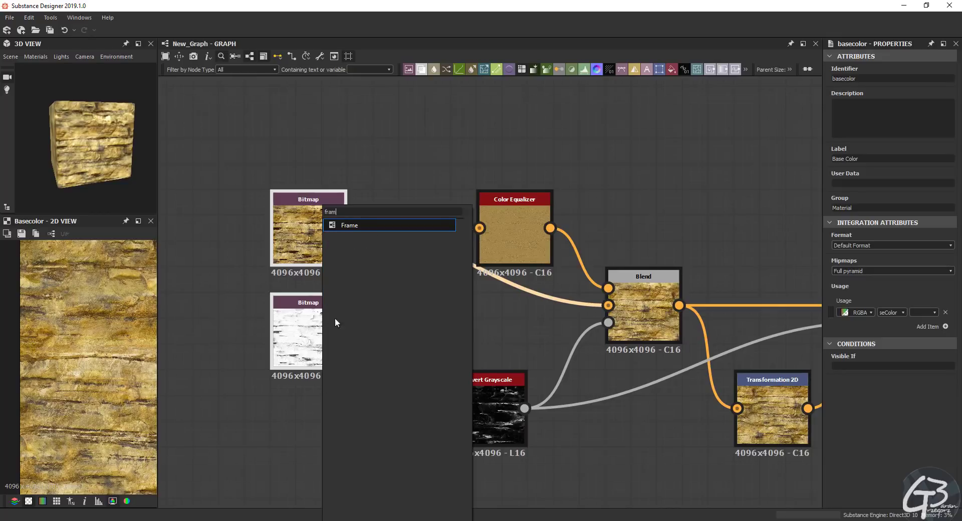
pyautogui.click(371, 225)
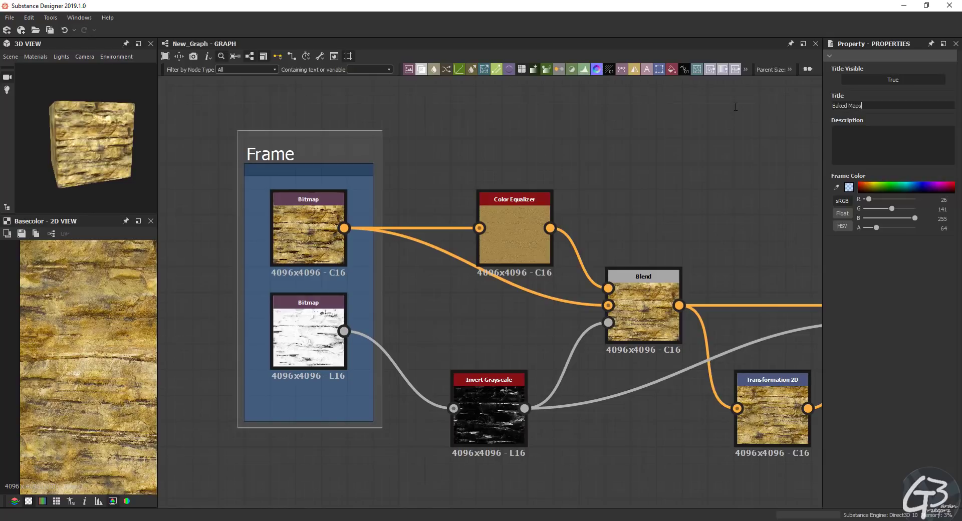
pyautogui.click(303, 235)
pyautogui.click(297, 346)
# Align the Invert Grayscale node with the ambient occlusion bitmap and display its parameters
pyautogui.scroll(-3, 392, 272)
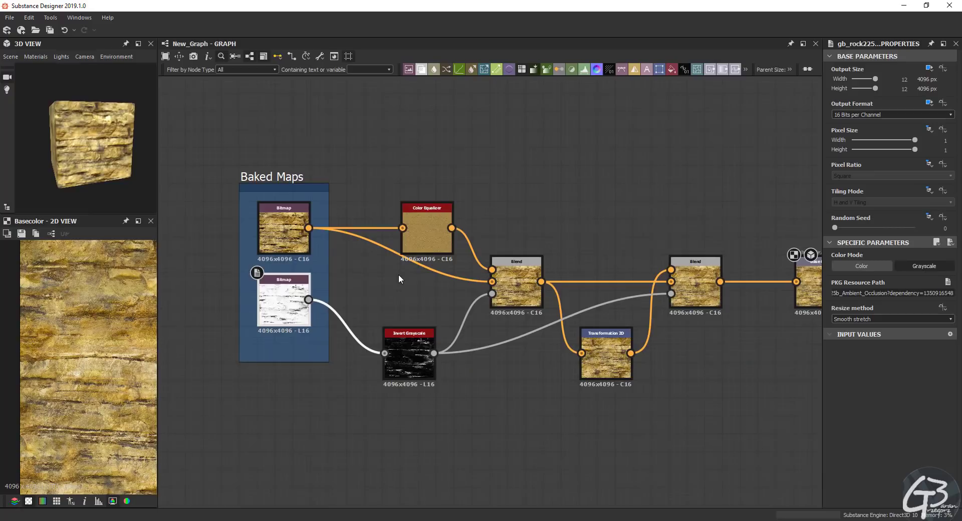
pyautogui.moveTo(390, 325); pyautogui.dragTo(389, 271)
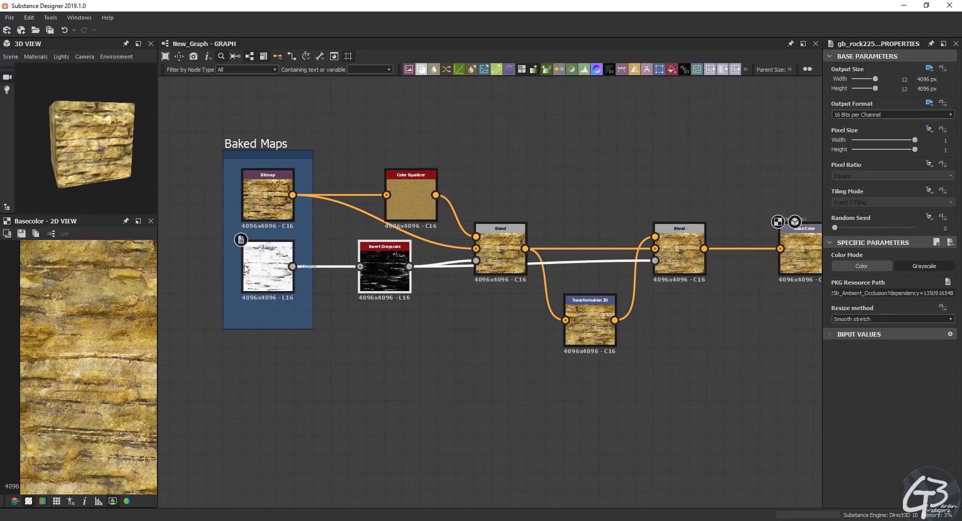
pyautogui.scroll(4, 266, 260)
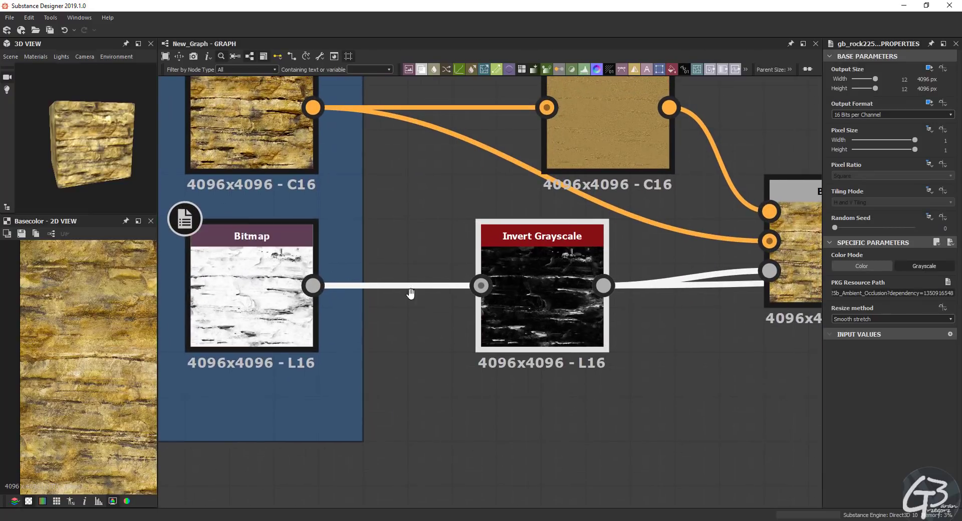
pyautogui.scroll(-2, 433, 293)
pyautogui.click(444, 300)
pyautogui.moveTo(624, 282); pyautogui.dragTo(593, 304, button='middle')
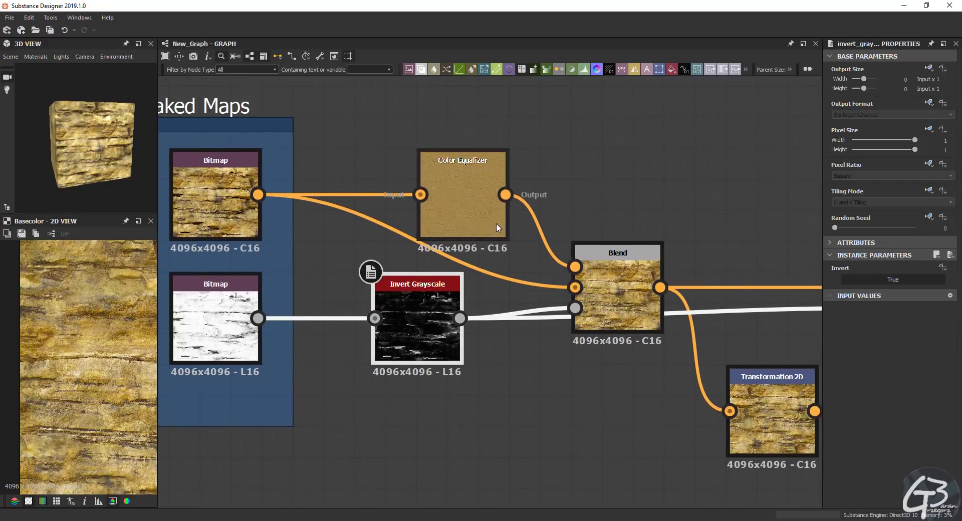
# Move the Color Equalizer above the albedo connection and align the first Blend node with the albedo bitmap
pyautogui.moveTo(260, 200); pyautogui.dragTo(292, 208, button='middle')
pyautogui.moveTo(479, 199); pyautogui.dragTo(448, 106)
pyautogui.moveTo(681, 313); pyautogui.dragTo(633, 346, button='middle')
pyautogui.moveTo(597, 331); pyautogui.dragTo(599, 239)
pyautogui.scroll(-4, 445, 223)
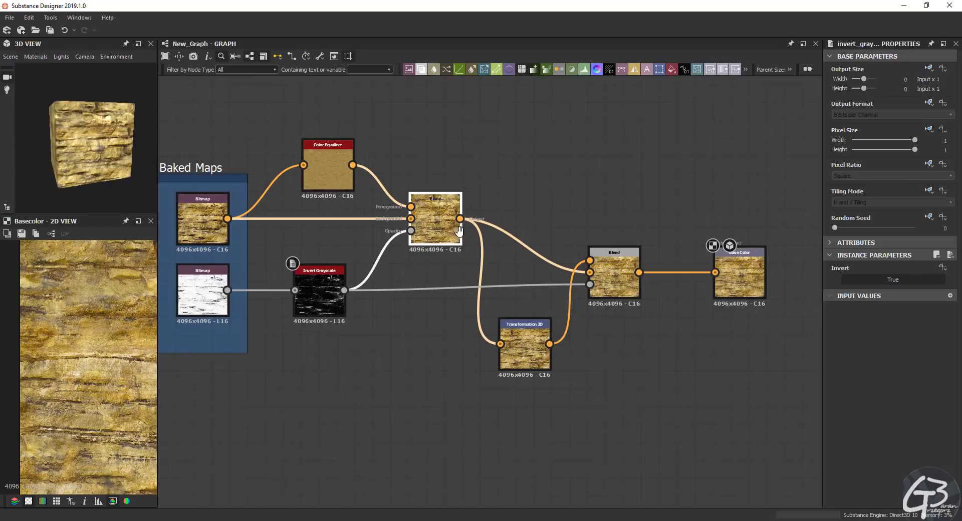
# Place the Transformation 2D node above the main connection and align the second Blend node with the first
pyautogui.moveTo(518, 339); pyautogui.dragTo(546, 341, button='middle')
pyautogui.moveTo(561, 355); pyautogui.dragTo(561, 159)
pyautogui.moveTo(643, 286); pyautogui.dragTo(643, 232)
pyautogui.moveTo(643, 232); pyautogui.dragTo(588, 259, button='middle')
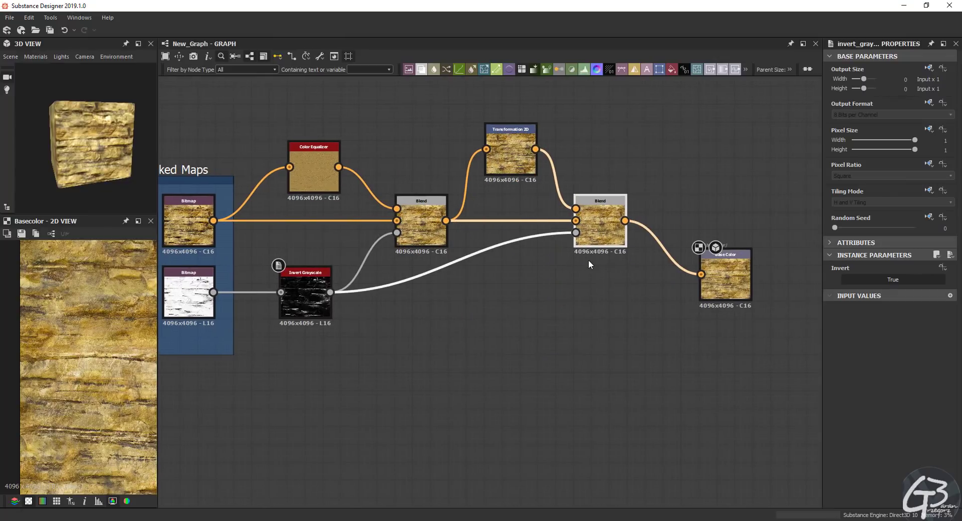
# Examine the Color Equalizer branch, and display the first Blend node's result and parameters
pyautogui.scroll(5, 396, 195)
pyautogui.moveTo(746, 263); pyautogui.dragTo(562, 263, button='middle')
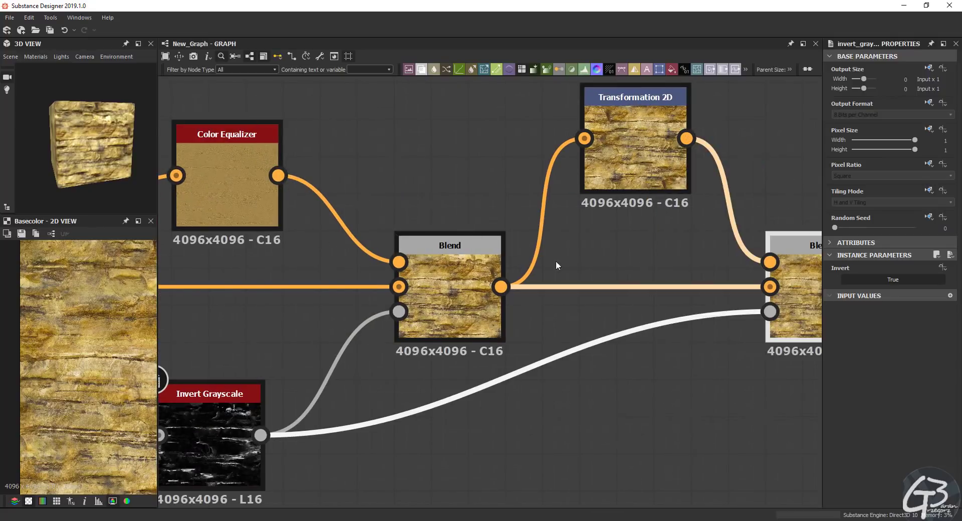
pyautogui.moveTo(335, 217); pyautogui.dragTo(491, 221, button='middle')
pyautogui.scroll(-1, 399, 204)
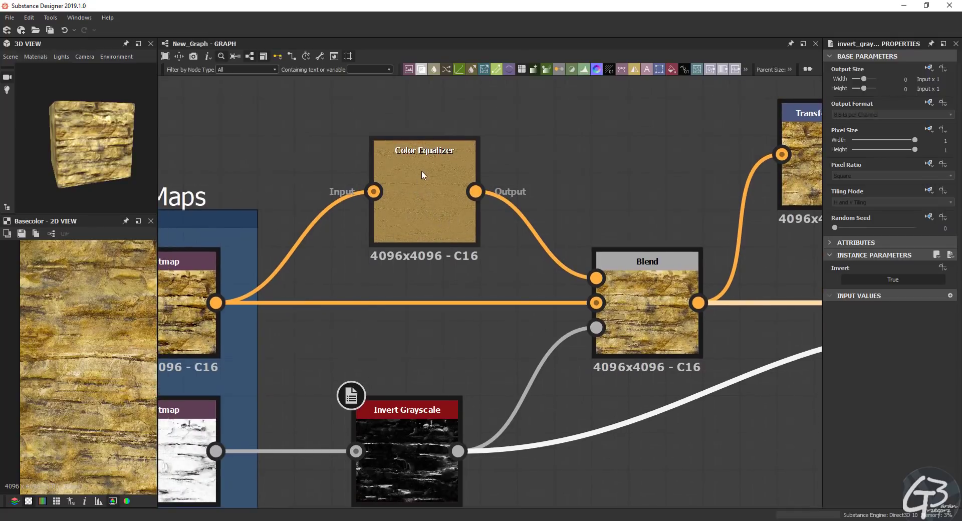
pyautogui.scroll(3, 421, 173)
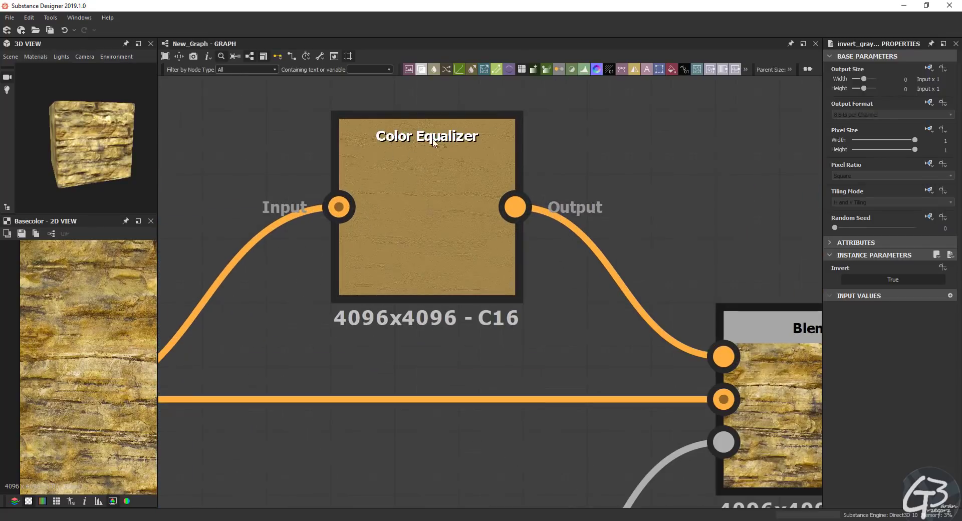
pyautogui.scroll(-3, 429, 165)
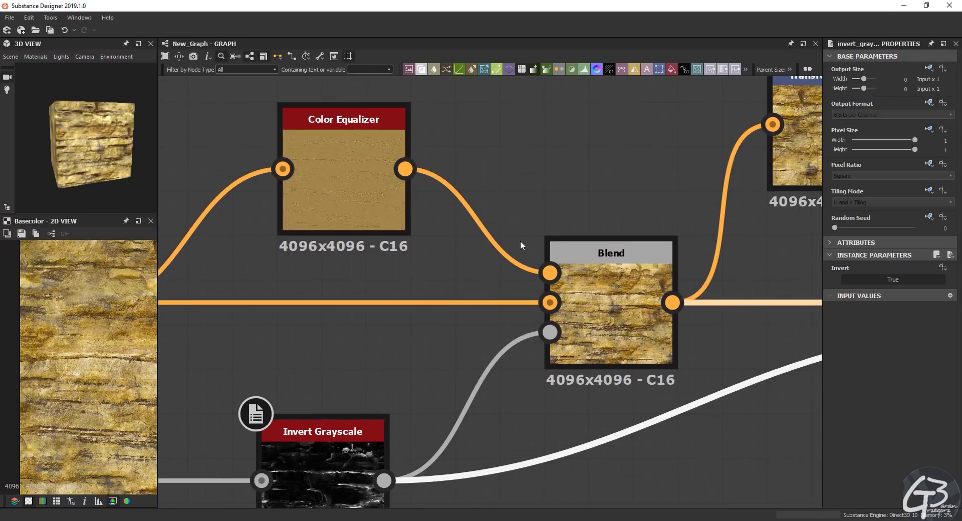
pyautogui.scroll(-2, 514, 236)
pyautogui.moveTo(583, 264); pyautogui.dragTo(541, 265, button='middle')
pyautogui.click(541, 265)
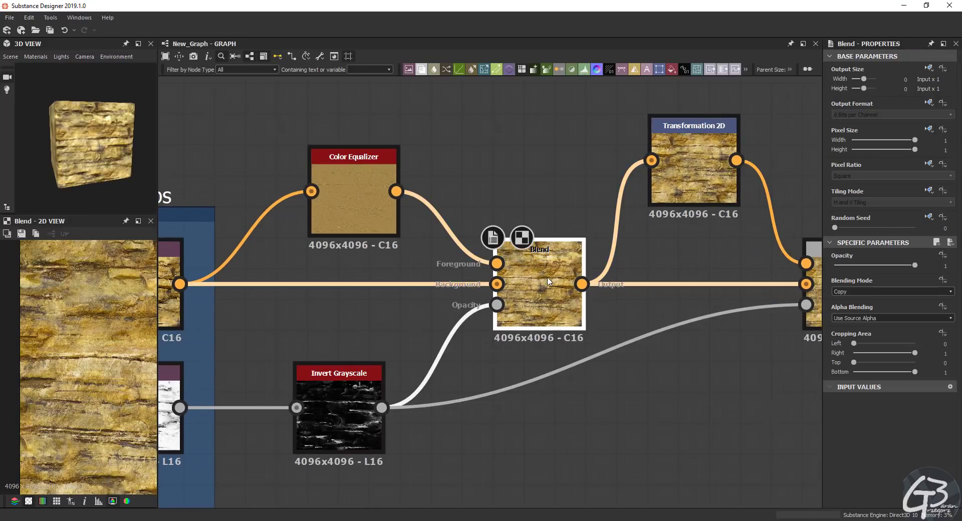
# Display the Transformation 2D node's offset texture and parameters
pyautogui.moveTo(639, 258); pyautogui.dragTo(461, 261, button='middle')
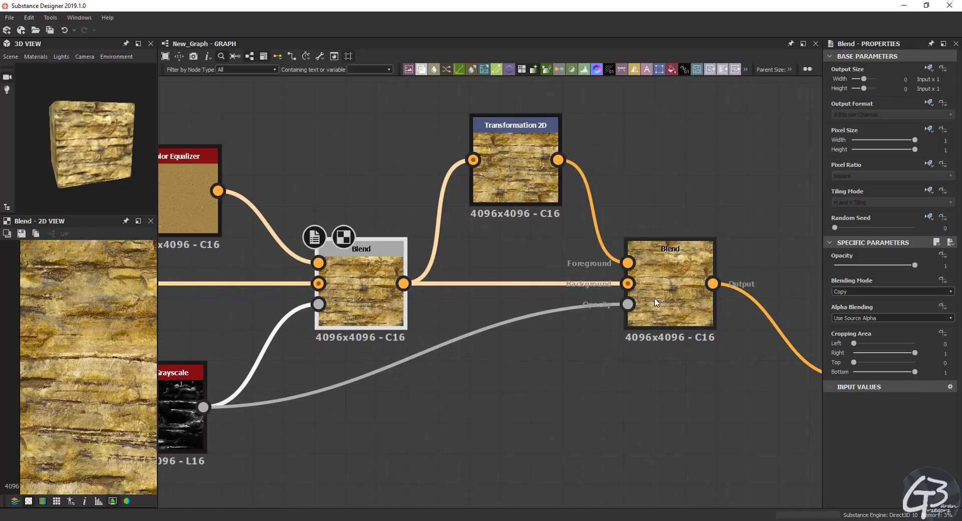
pyautogui.click(518, 161)
pyautogui.scroll(2, 519, 161)
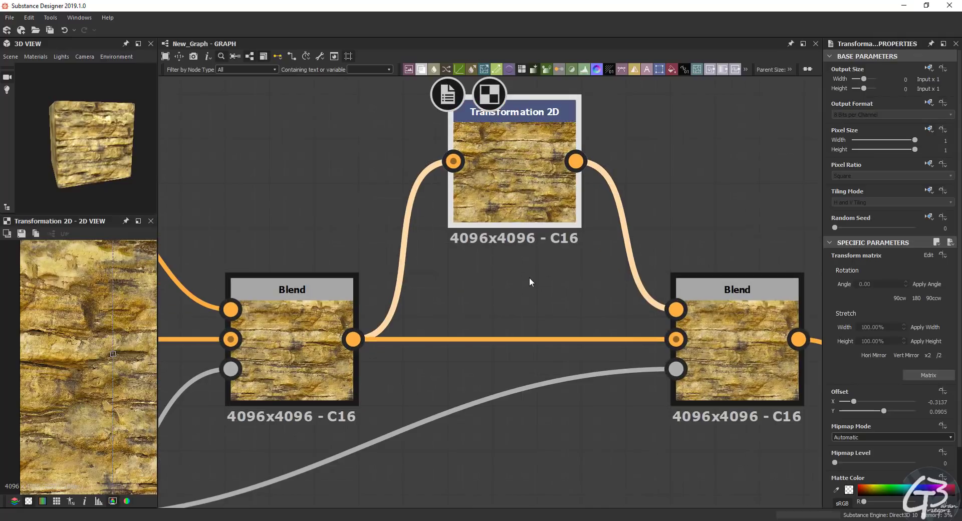
pyautogui.moveTo(521, 286); pyautogui.dragTo(509, 270, button='middle')
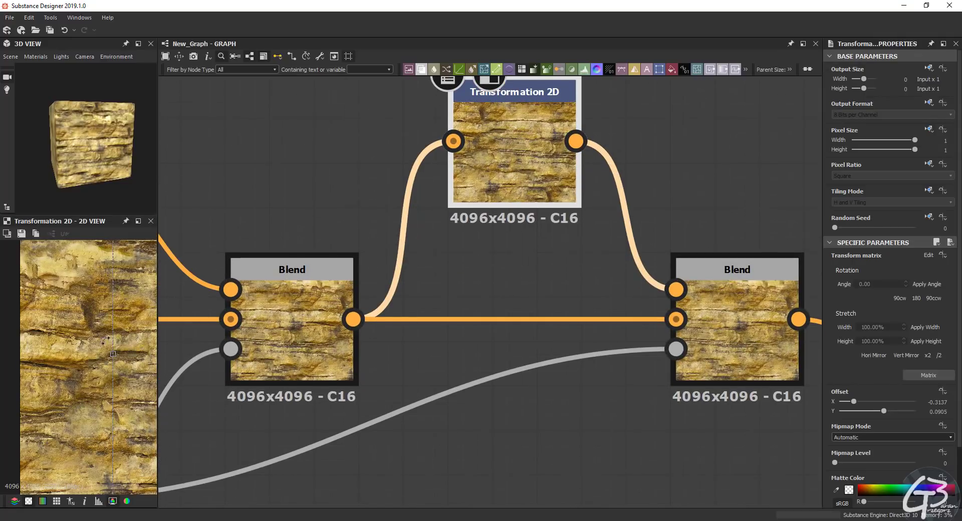
# Follow the inputs into the second Blend node and display its result and parameters
pyautogui.moveTo(649, 297); pyautogui.dragTo(519, 250, button='middle')
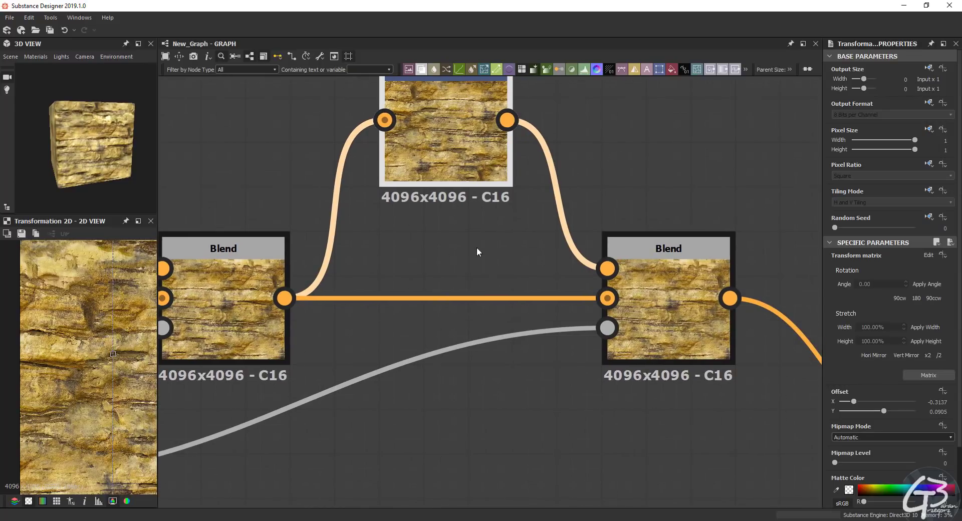
pyautogui.moveTo(529, 273); pyautogui.dragTo(442, 229, button='middle')
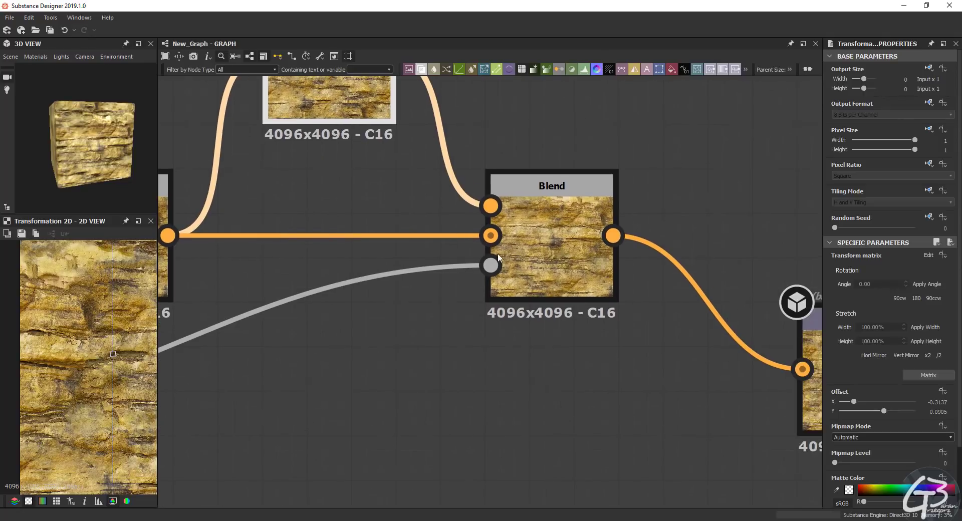
pyautogui.scroll(2, 557, 239)
pyautogui.click(558, 239)
pyautogui.scroll(-3, 557, 235)
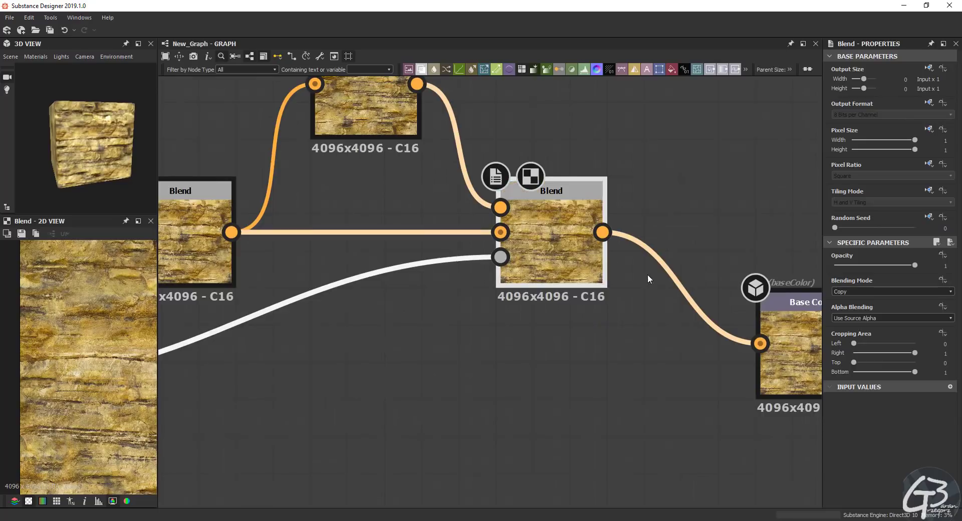
# Align the Base Color output with the second Blend node, and display its texture and attributes
pyautogui.moveTo(648, 279); pyautogui.dragTo(533, 247, button='middle')
pyautogui.moveTo(697, 317); pyautogui.dragTo(697, 207)
pyautogui.scroll(3, 699, 206)
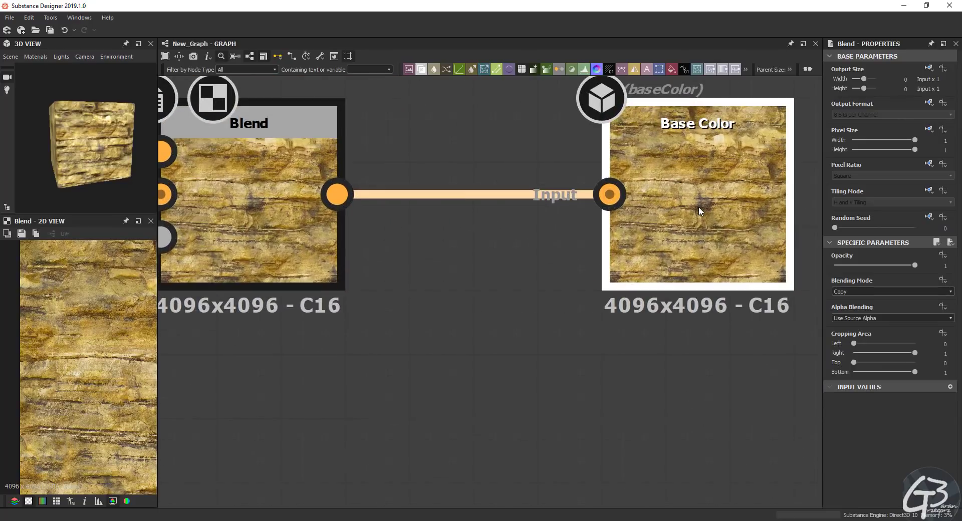
pyautogui.click(699, 207)
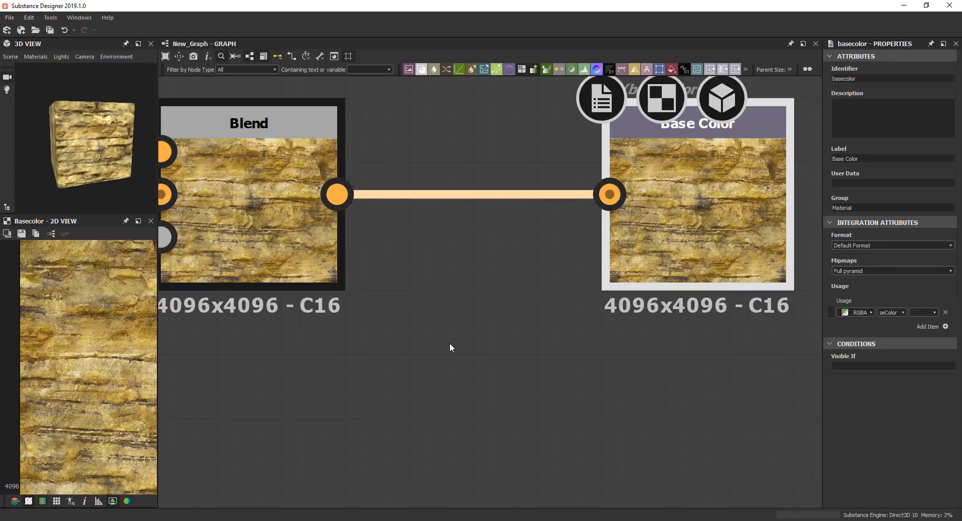
pyautogui.scroll(-6, 512, 351)
pyautogui.scroll(4, 518, 315)
pyautogui.scroll(-3, 556, 326)
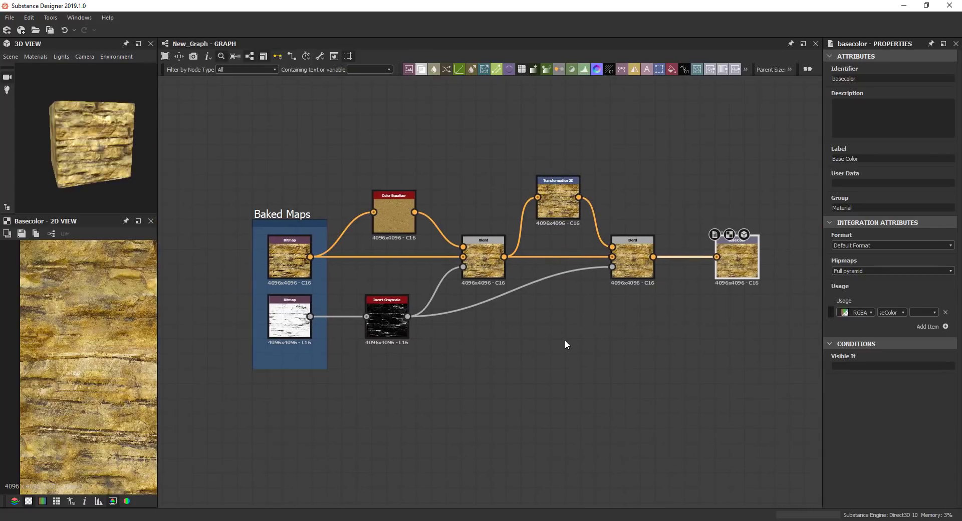